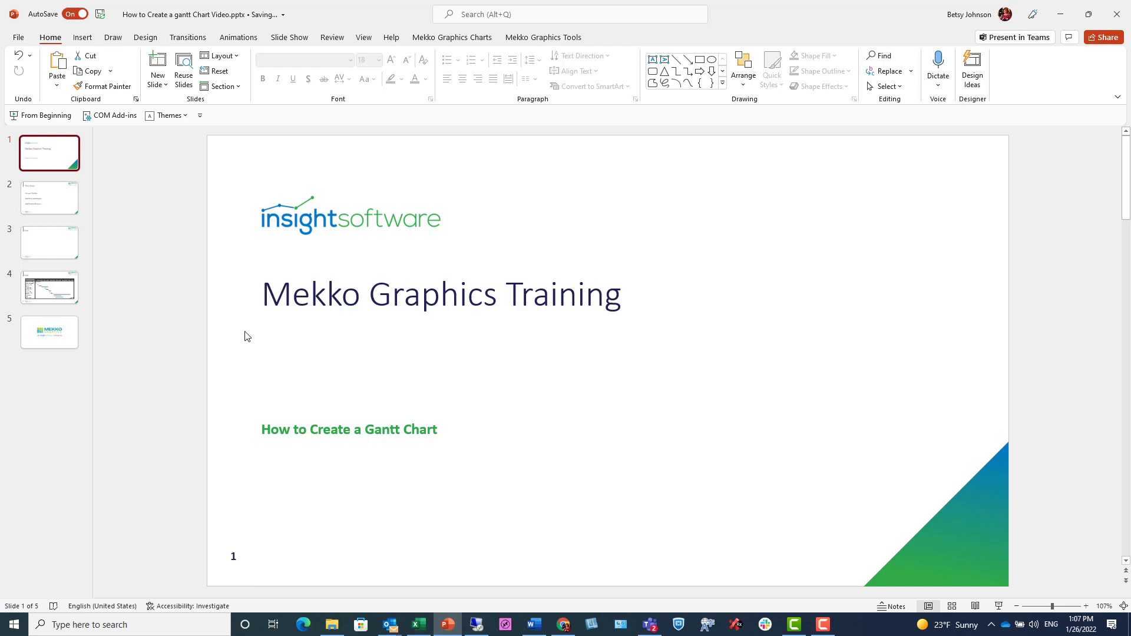
# - Scroll down the slide pane and select slide 3, titled Gantt
pyautogui.scroll(-1, 415, 300)
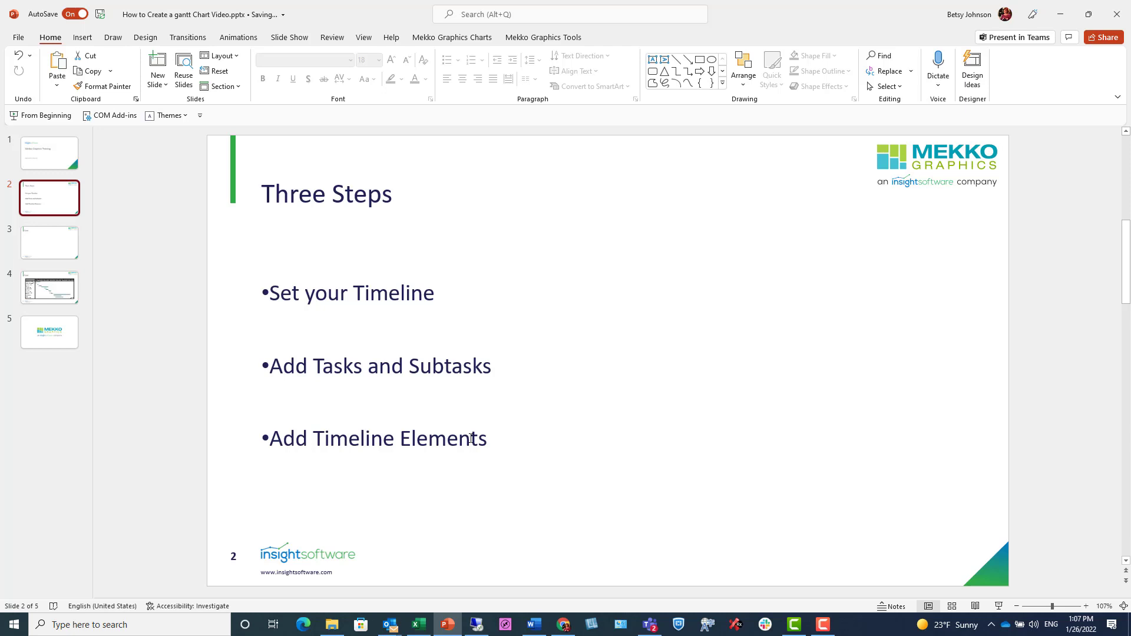
pyautogui.click(57, 249)
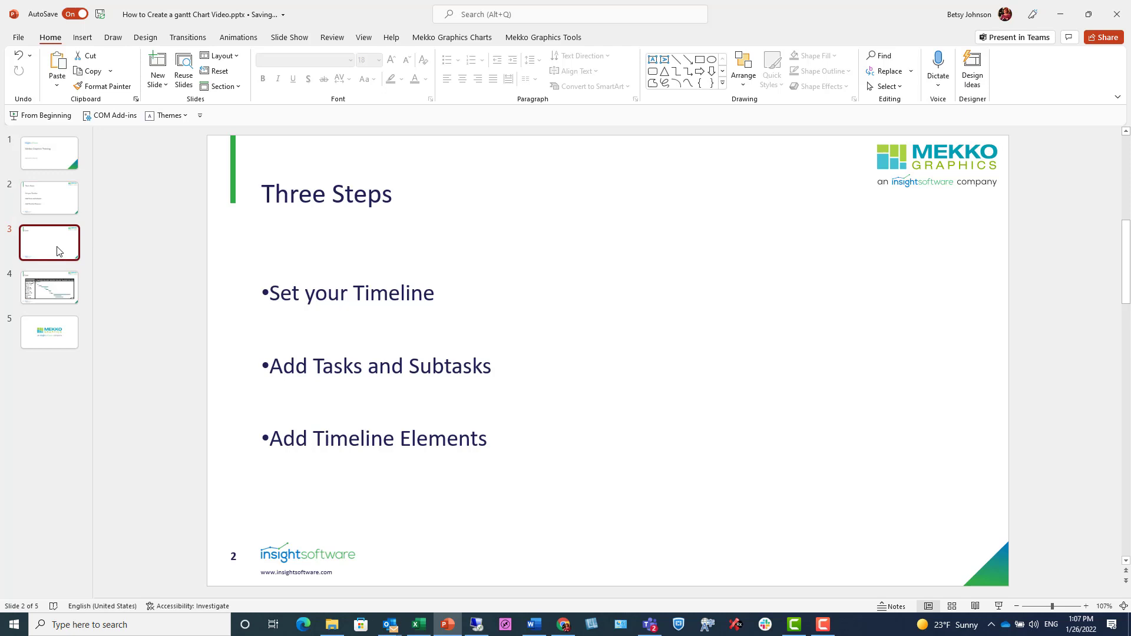
# - Insert a Gantt (Blank) chart from the Mekko Graphics Charts tab's Gantt menu
pyautogui.click(438, 37)
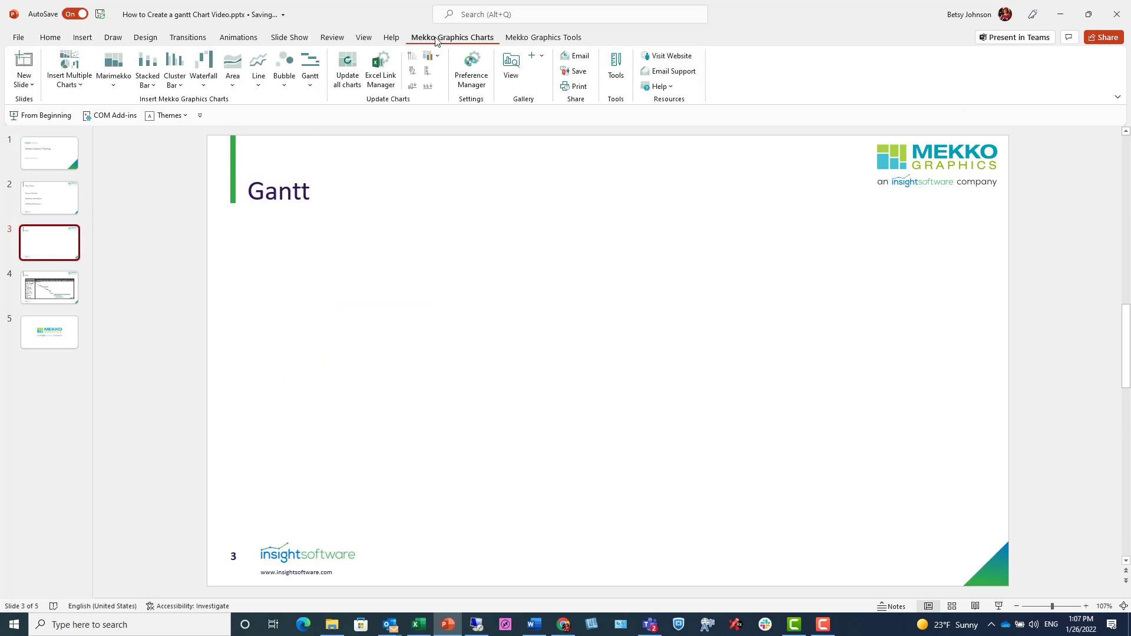
pyautogui.click(313, 92)
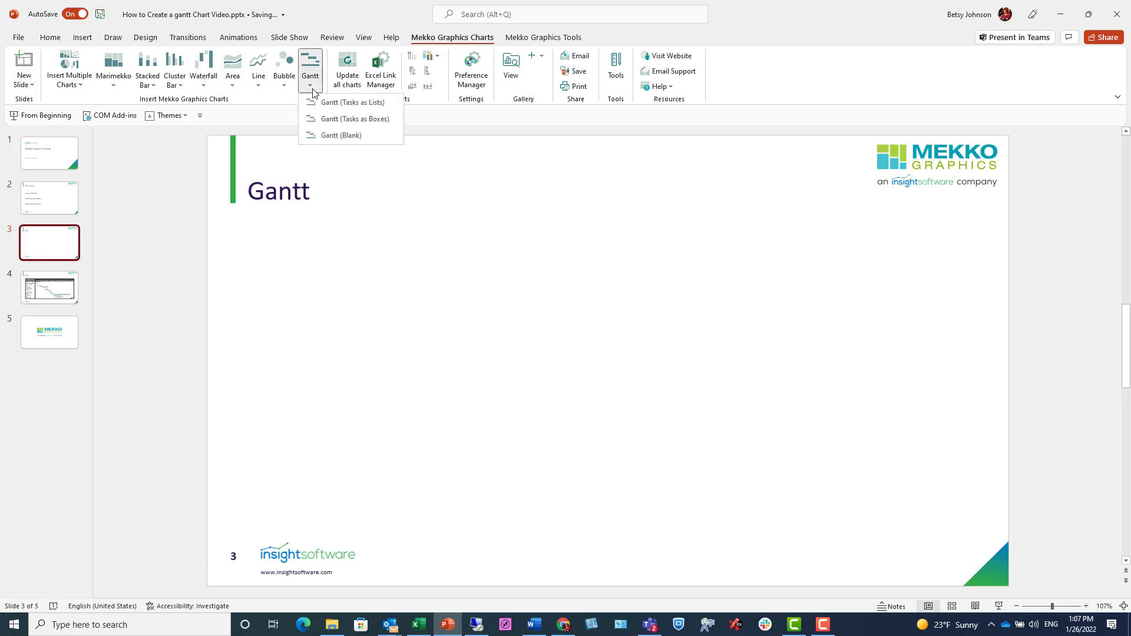
pyautogui.click(364, 136)
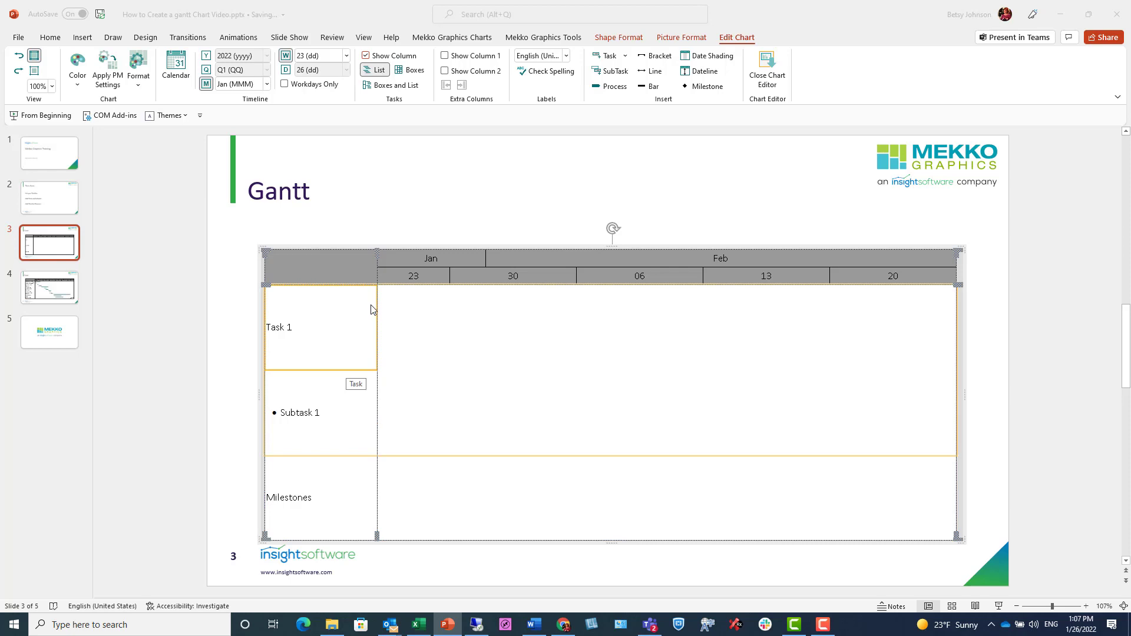
# - Set the chart's Calendar range to February 1 through March 31, 2022
pyautogui.click(177, 68)
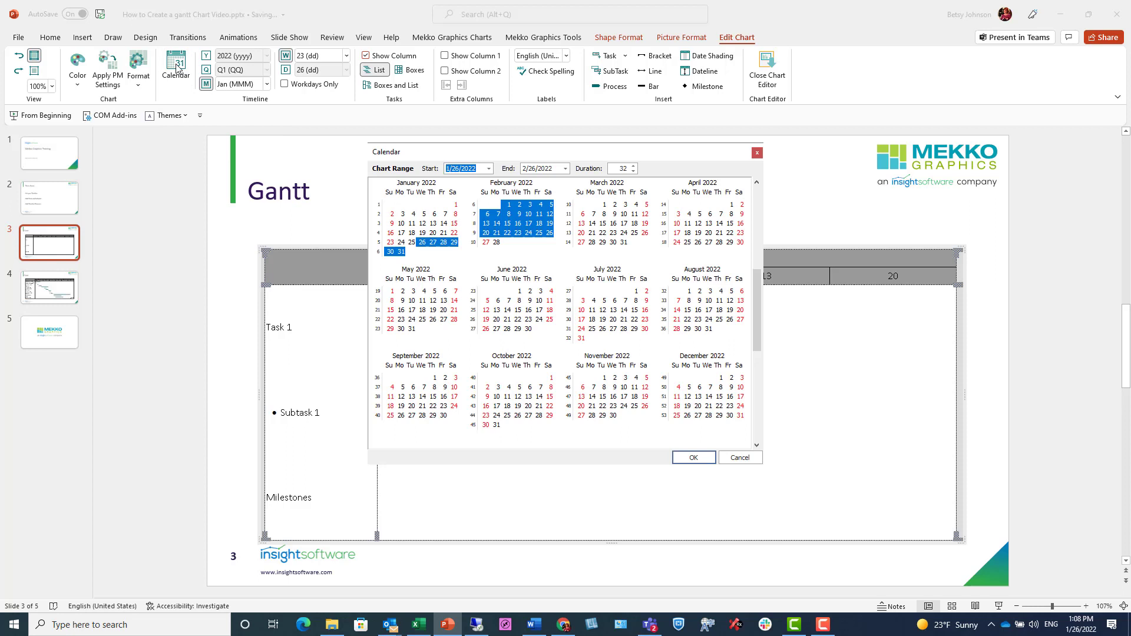
pyautogui.click(509, 206)
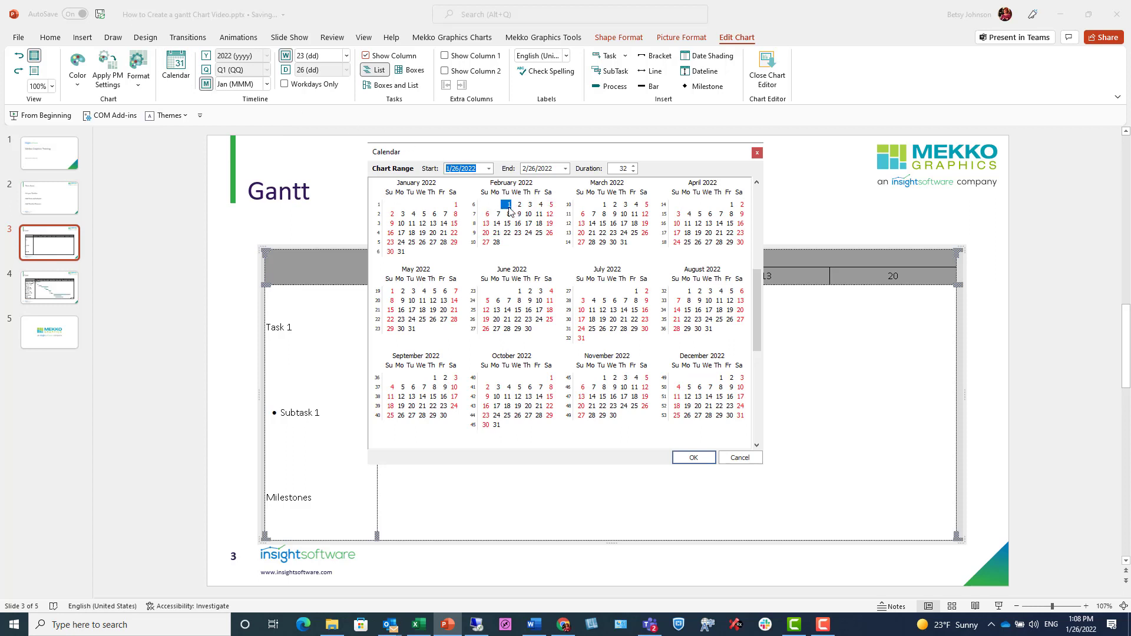
pyautogui.keyDown('shift'); pyautogui.click(623, 243); pyautogui.keyUp('shift')
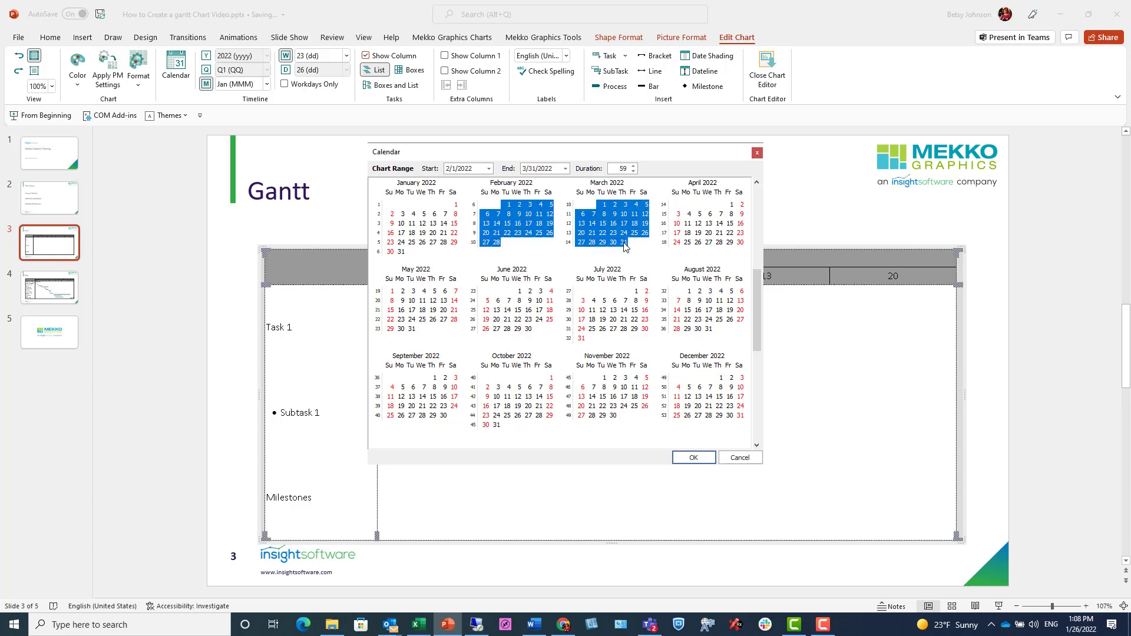
pyautogui.click(693, 457)
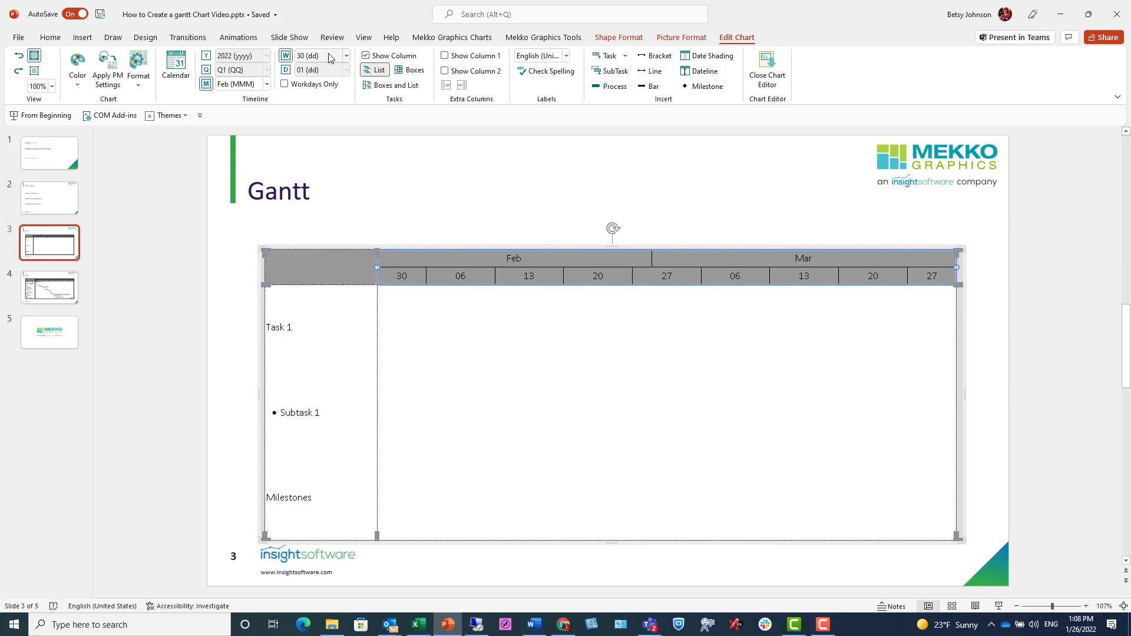
pyautogui.click(267, 84)
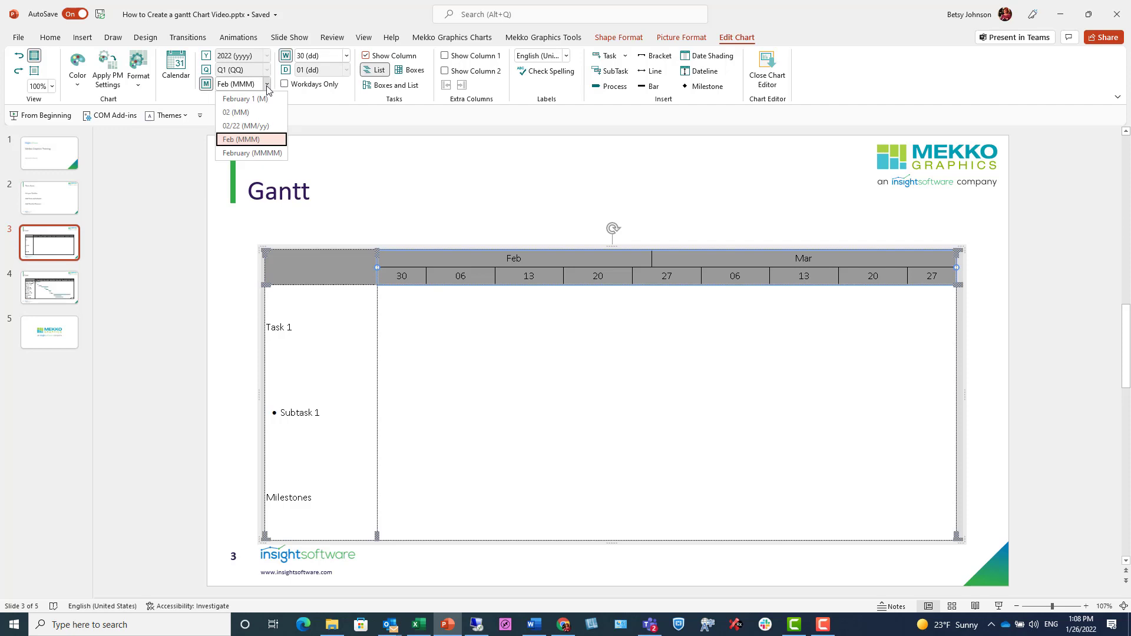
pyautogui.click(267, 85)
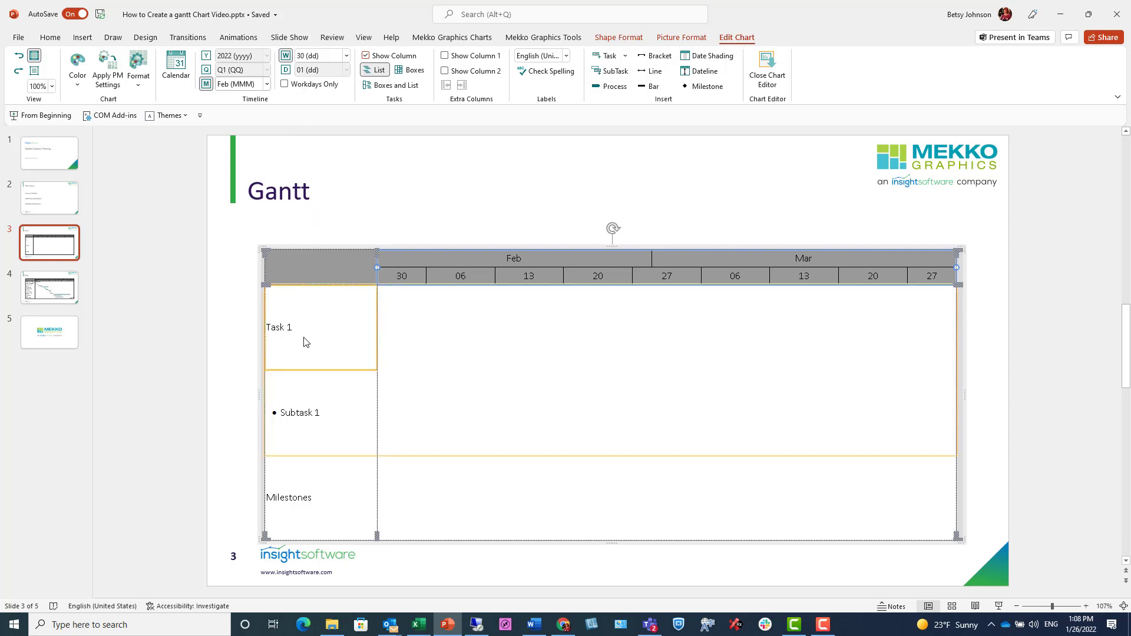
# - Rename the Task 1 label to 'Requirements Gathering'
pyautogui.doubleClick(288, 331)
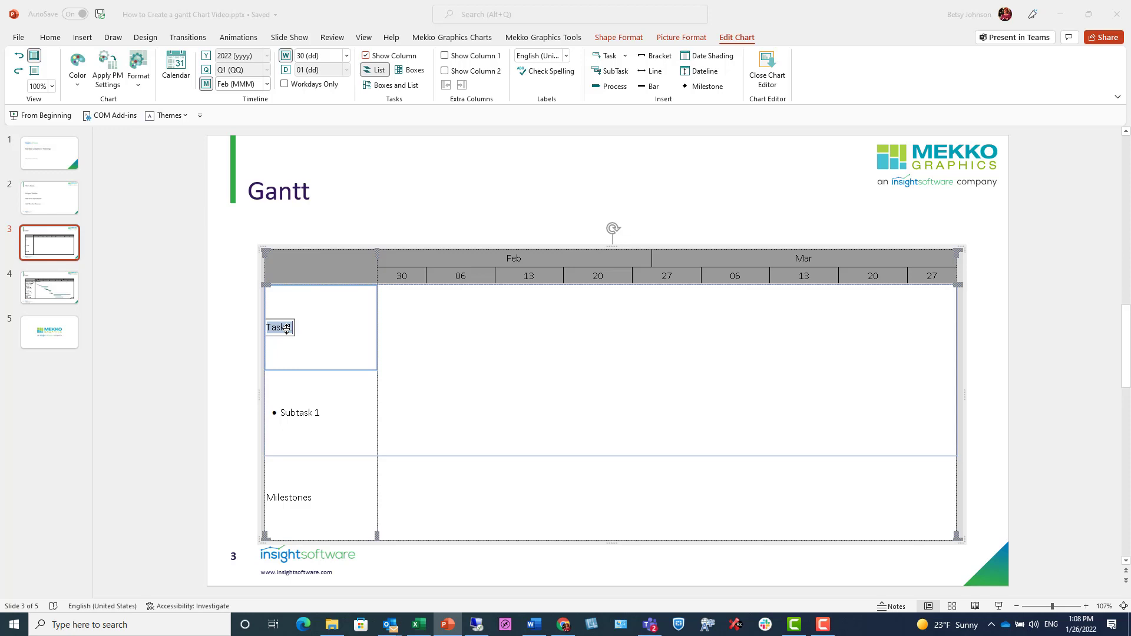
pyautogui.write('Requirements Gath')
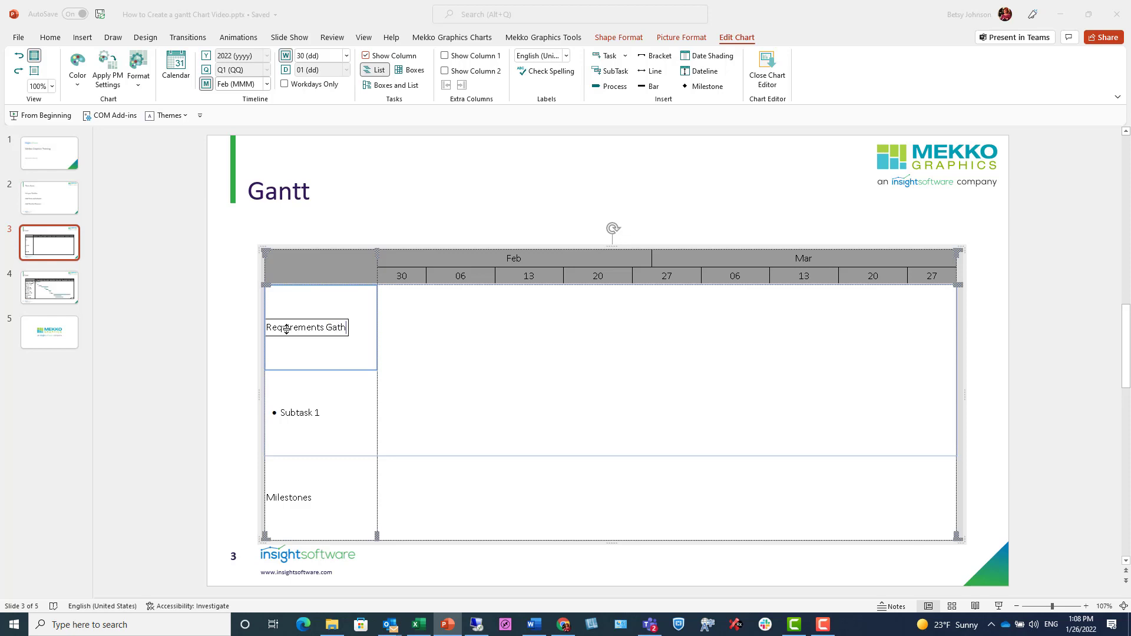
pyautogui.write('ering')
pyautogui.click(300, 414)
# - Rename Subtask 1 to 'Meet Stakeholders' and add an empty row below it
pyautogui.click(301, 413)
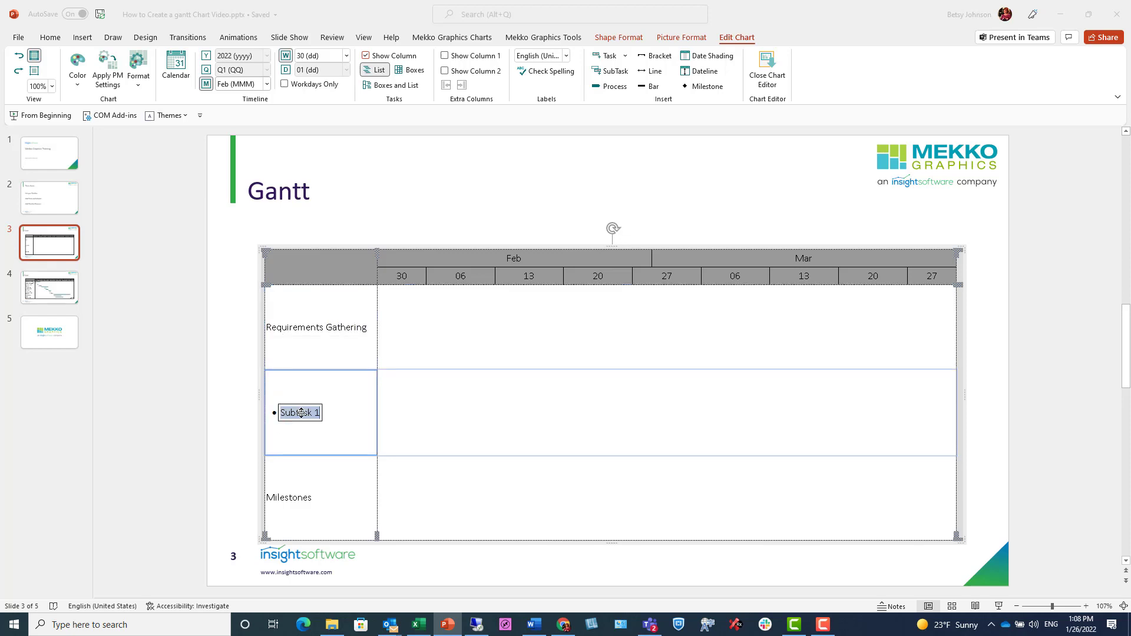
pyautogui.write('Meet Stah')
pyautogui.press('BackSpace')
pyautogui.write('keholders')
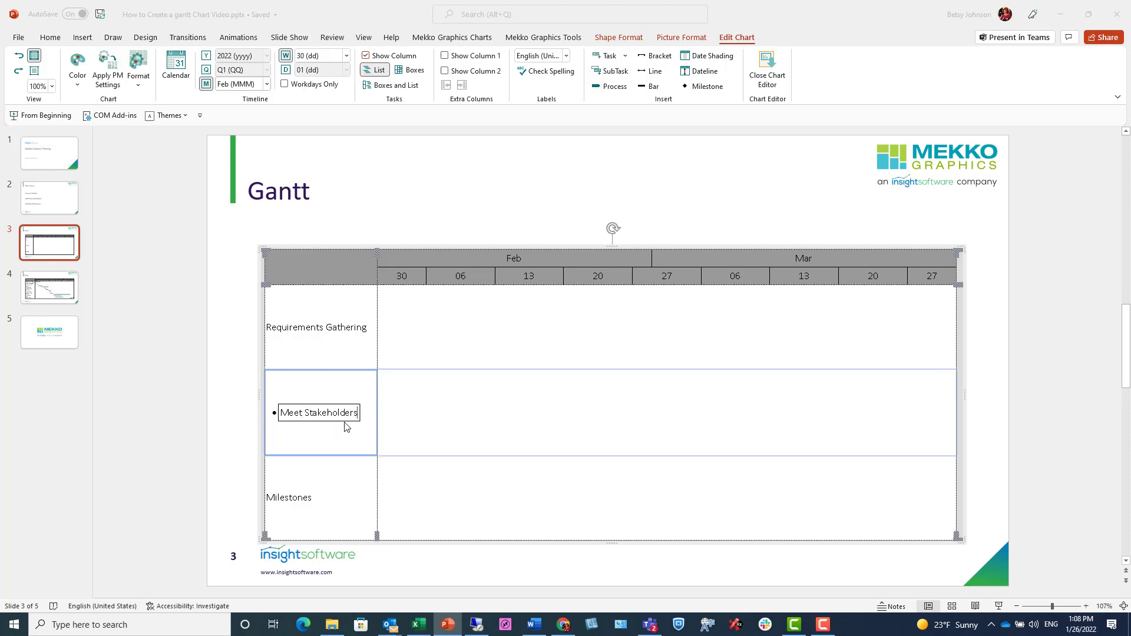
pyautogui.press('Return')
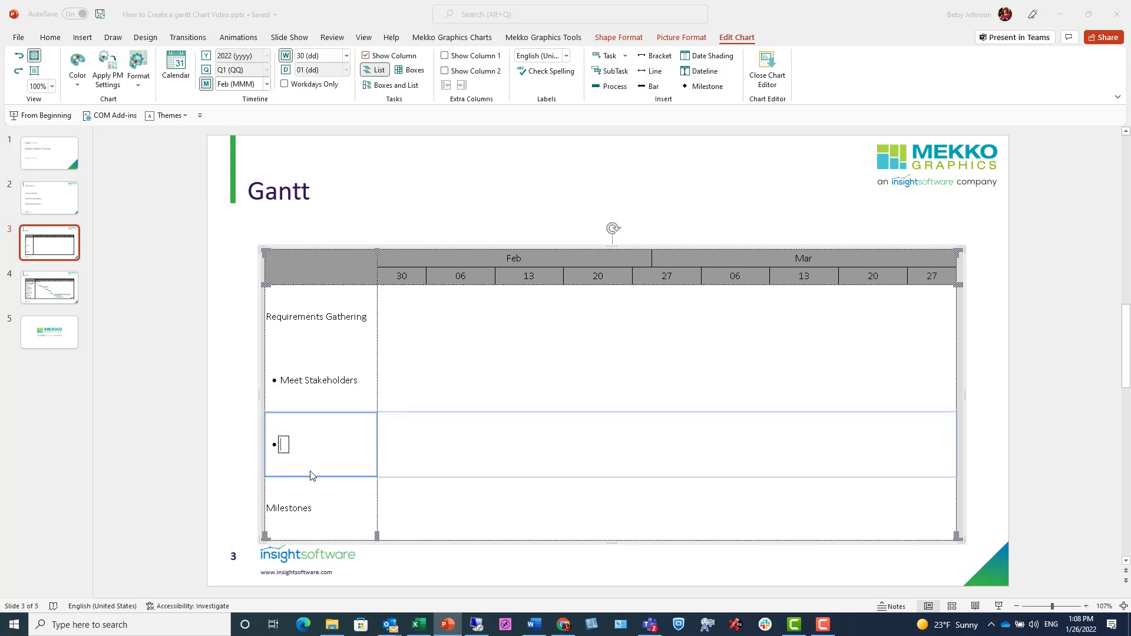
# - Promote Meet Stakeholders to a top-level task and demote it back, then undo and redo
pyautogui.rightClick(327, 390)
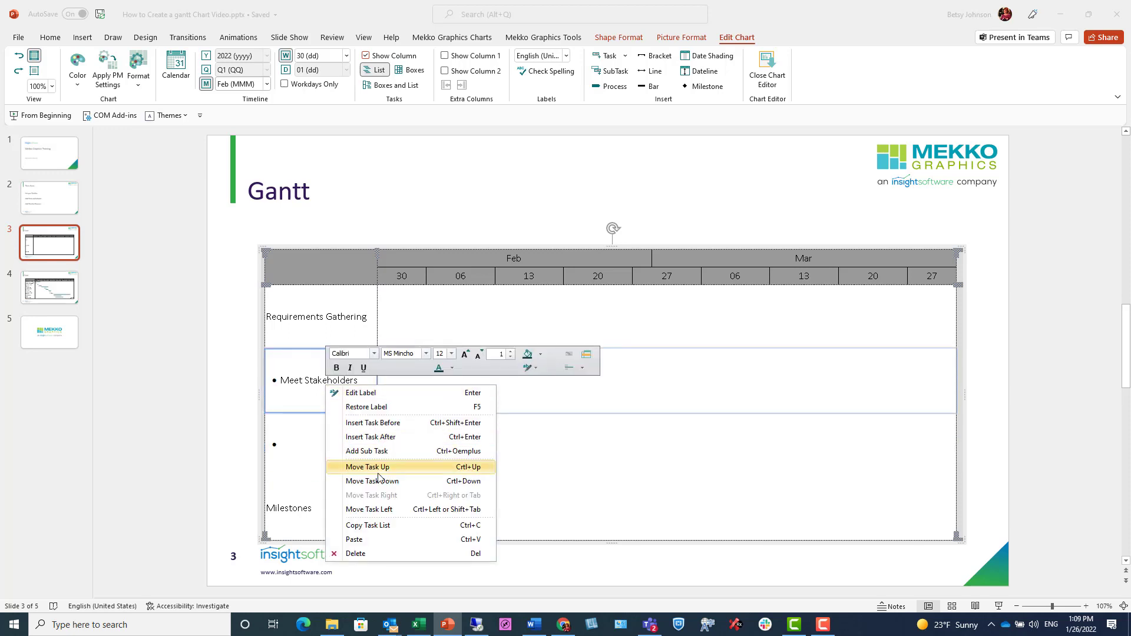
pyautogui.click(414, 511)
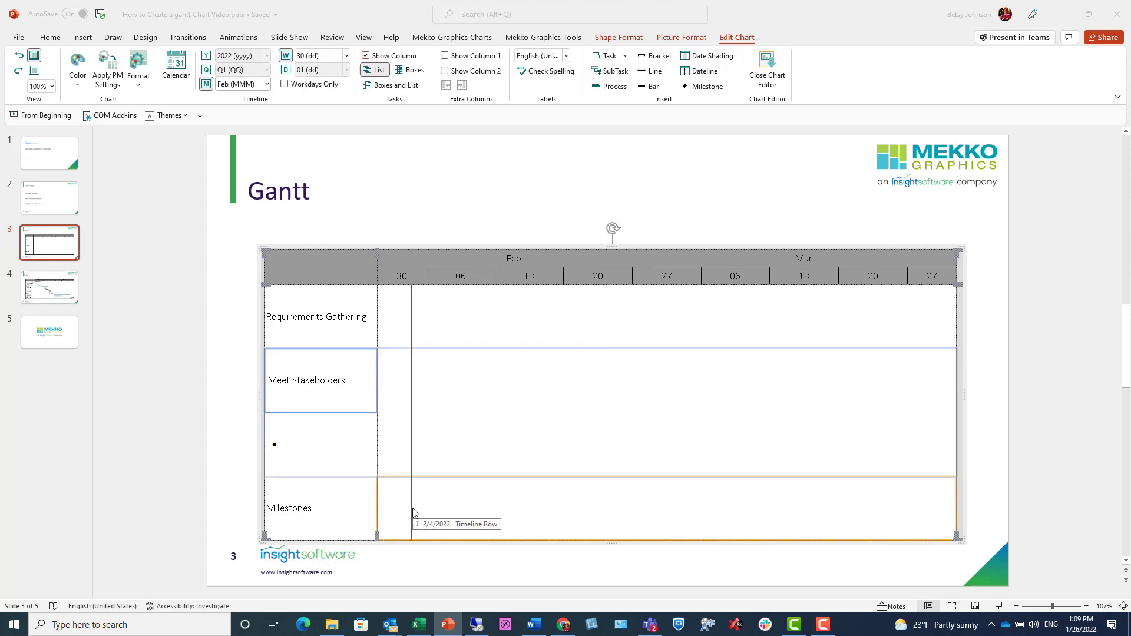
pyautogui.rightClick(324, 387)
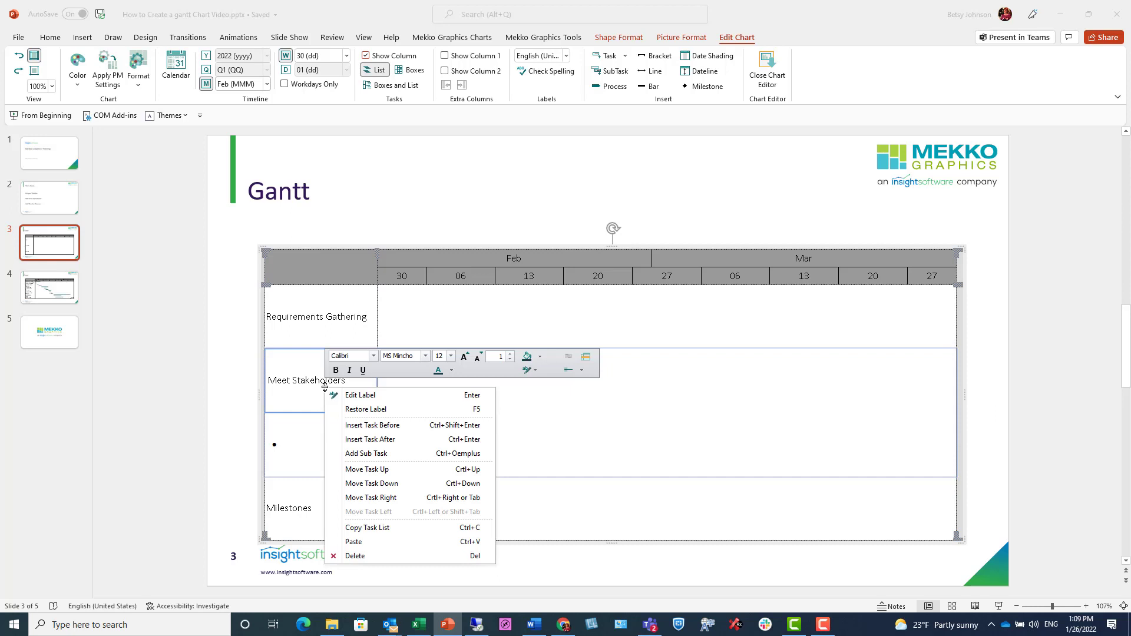
pyautogui.click(377, 498)
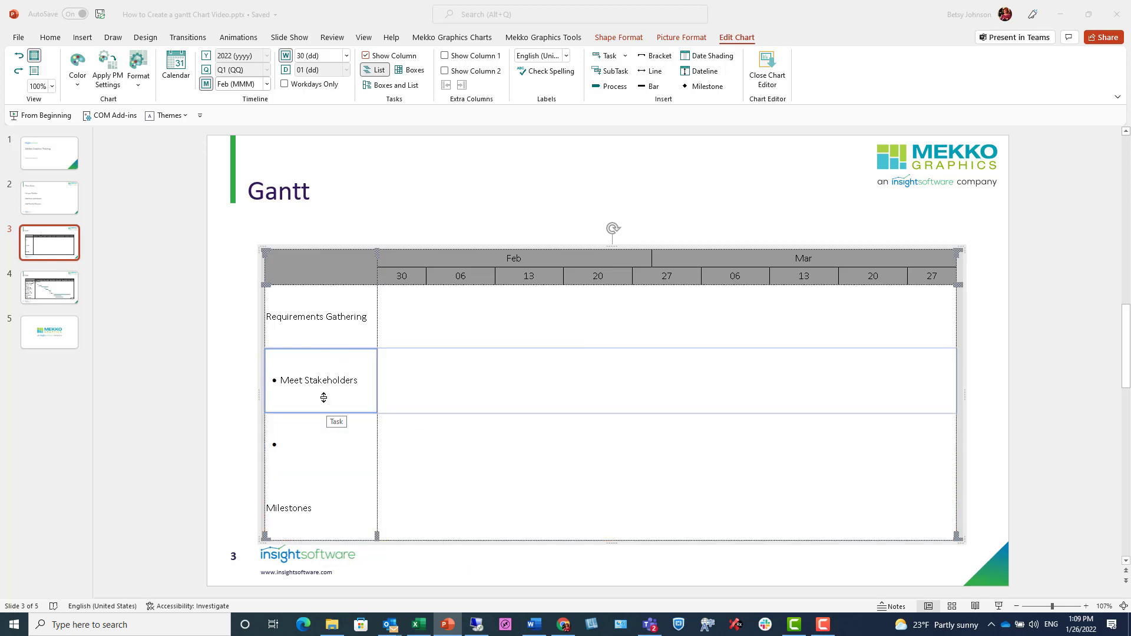
pyautogui.hotkey('ctrl', 'z')
pyautogui.hotkey('ctrl', 'y')
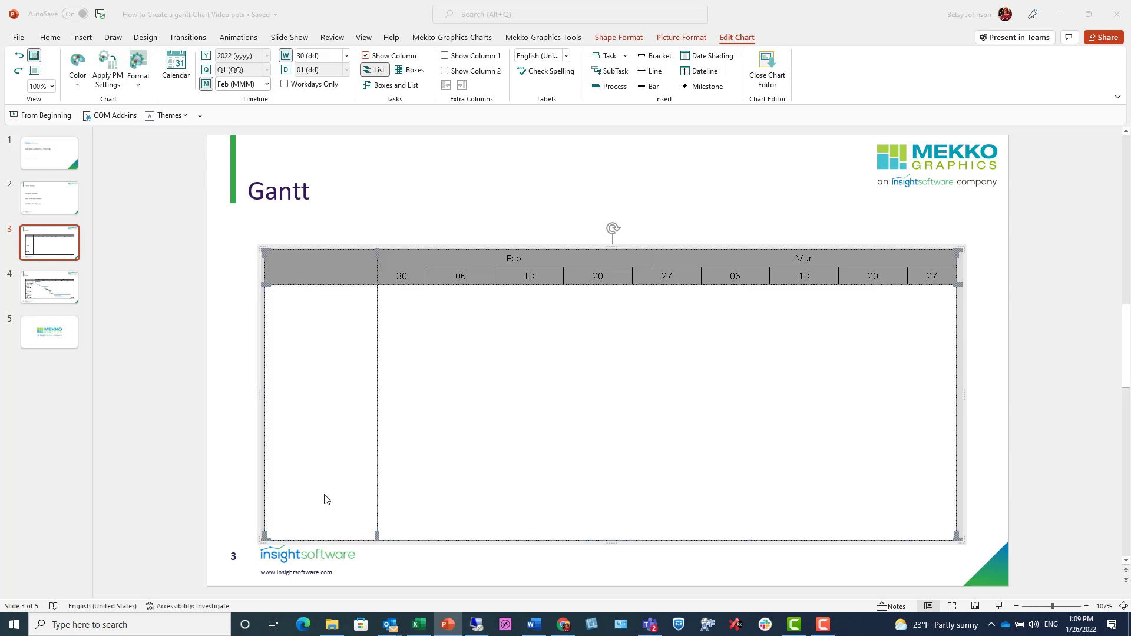
# - In 'Gantt video script.docx', copy the fourteen task names from Requirements Gathering to Present to client
pyautogui.click(533, 626)
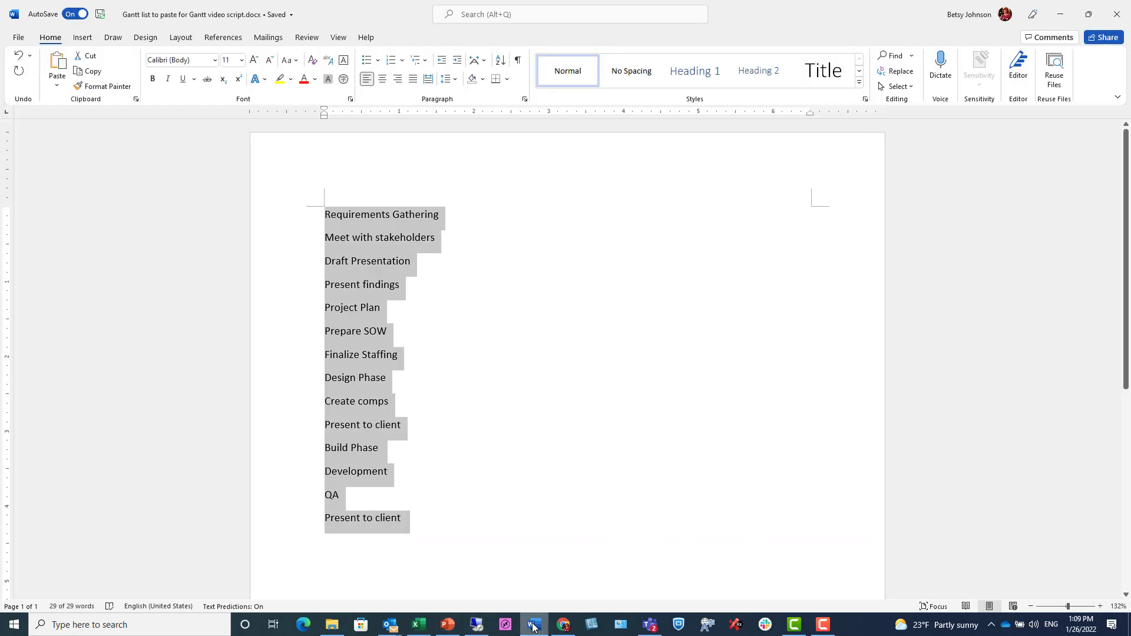
pyautogui.rightClick(401, 219)
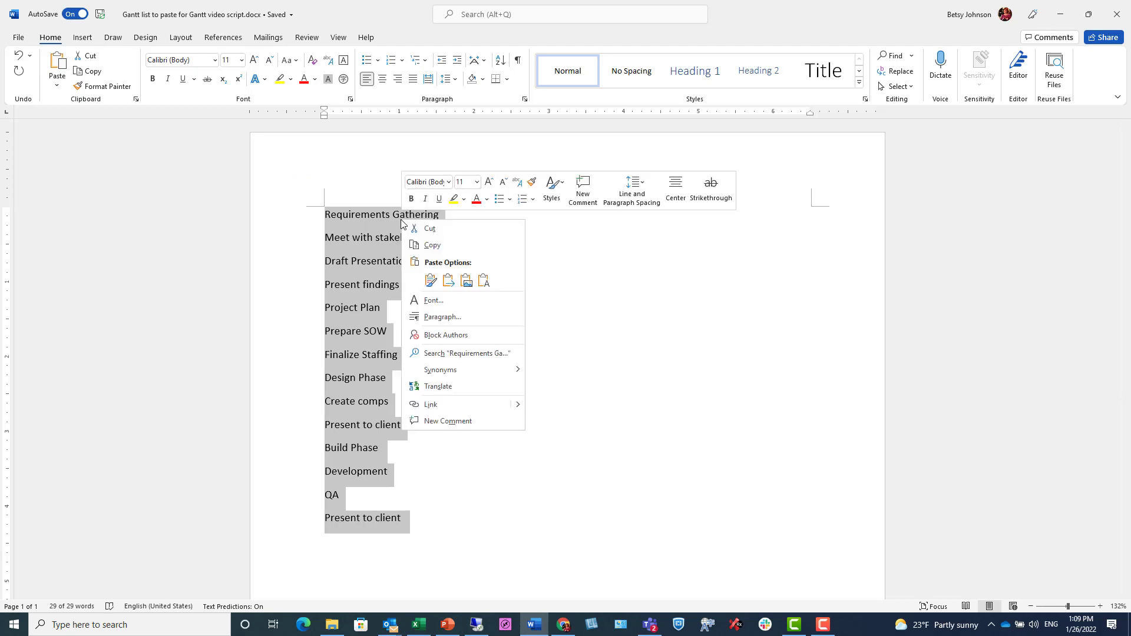
pyautogui.click(429, 245)
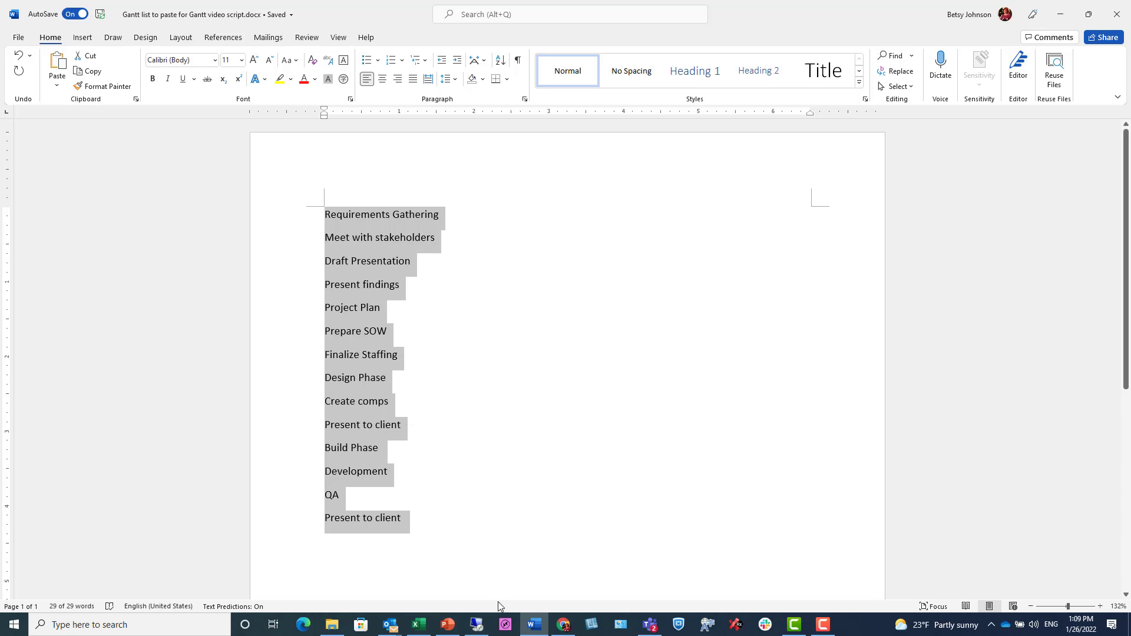
# - Paste the fourteen copied task names into the empty Gantt task list
pyautogui.click(449, 626)
pyautogui.click(327, 324)
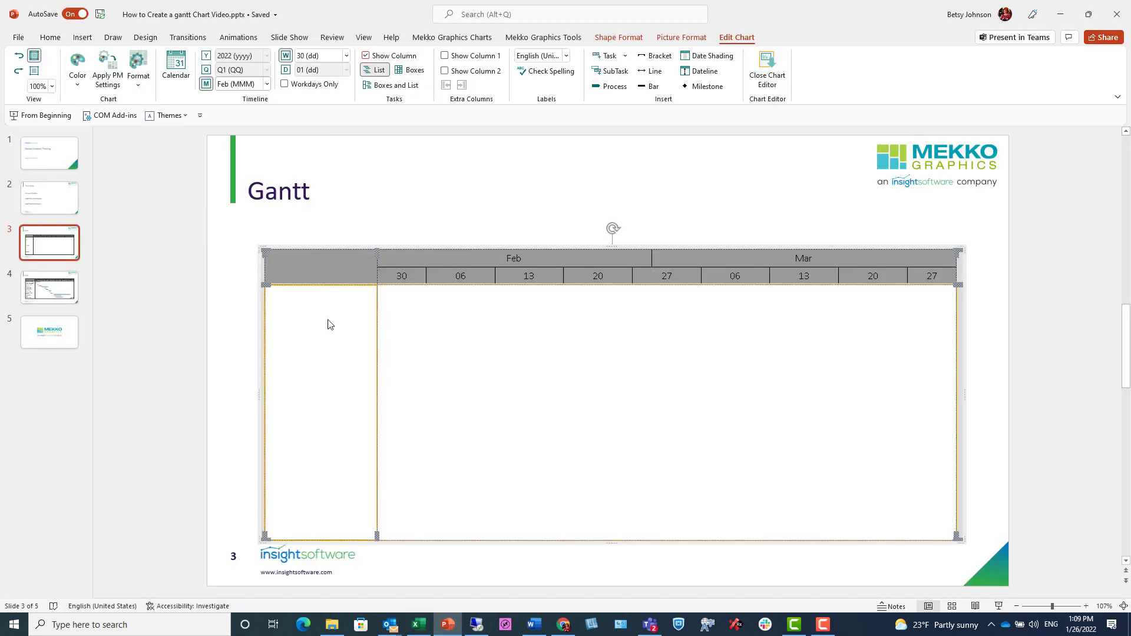
pyautogui.rightClick(305, 313)
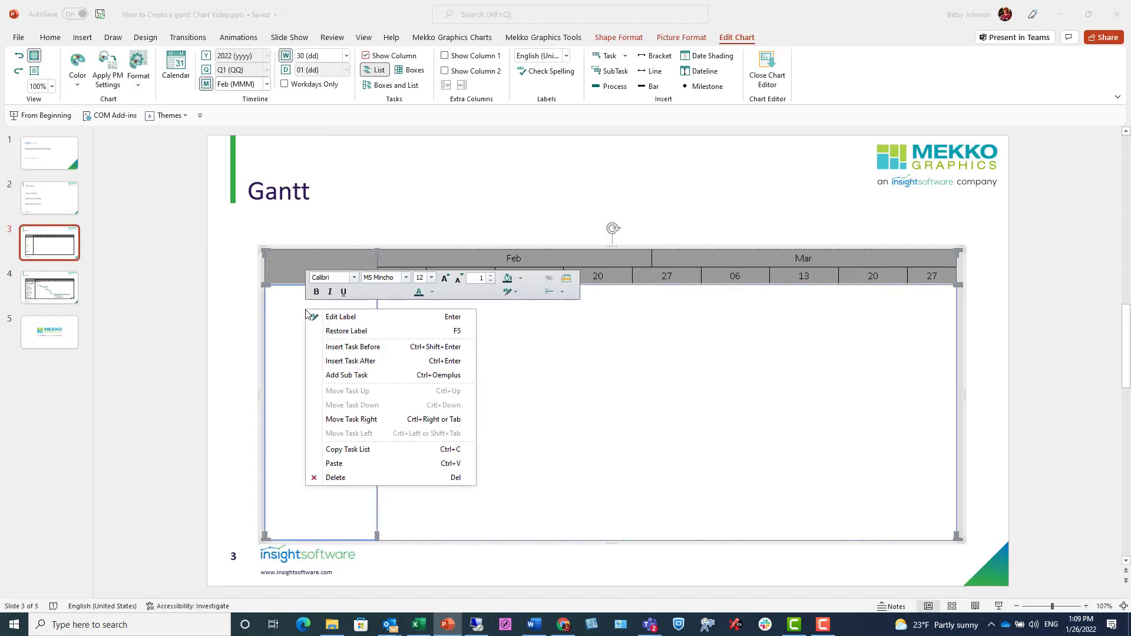
pyautogui.click(340, 464)
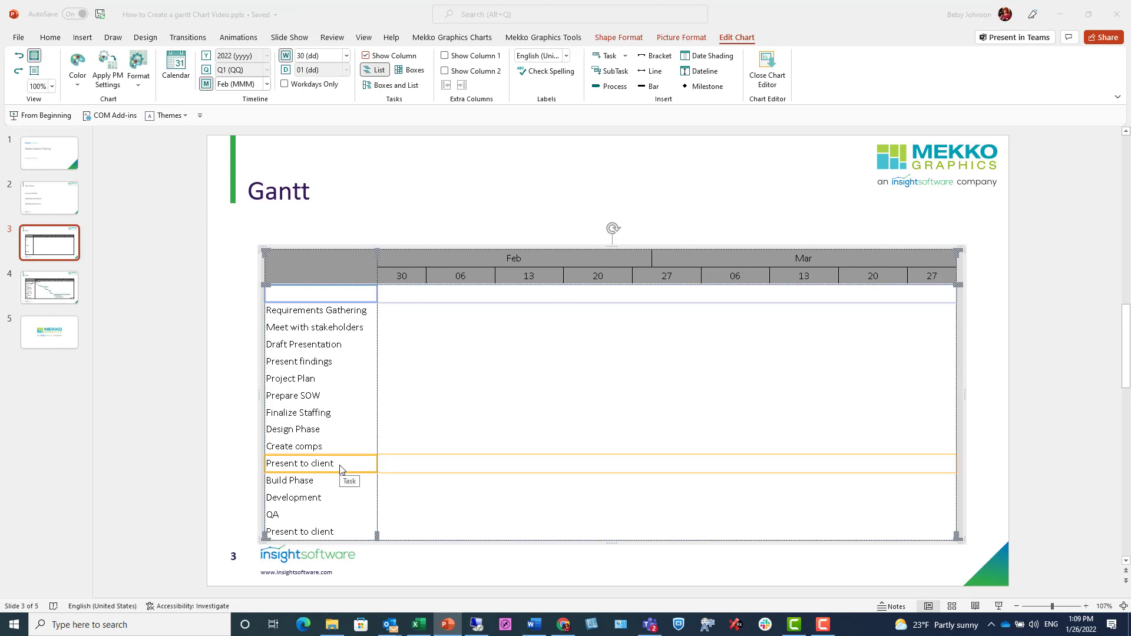
# - Indent Meet with stakeholders, Draft Presentation and Present findings as subtasks, and widen the task list column
pyautogui.click(331, 333)
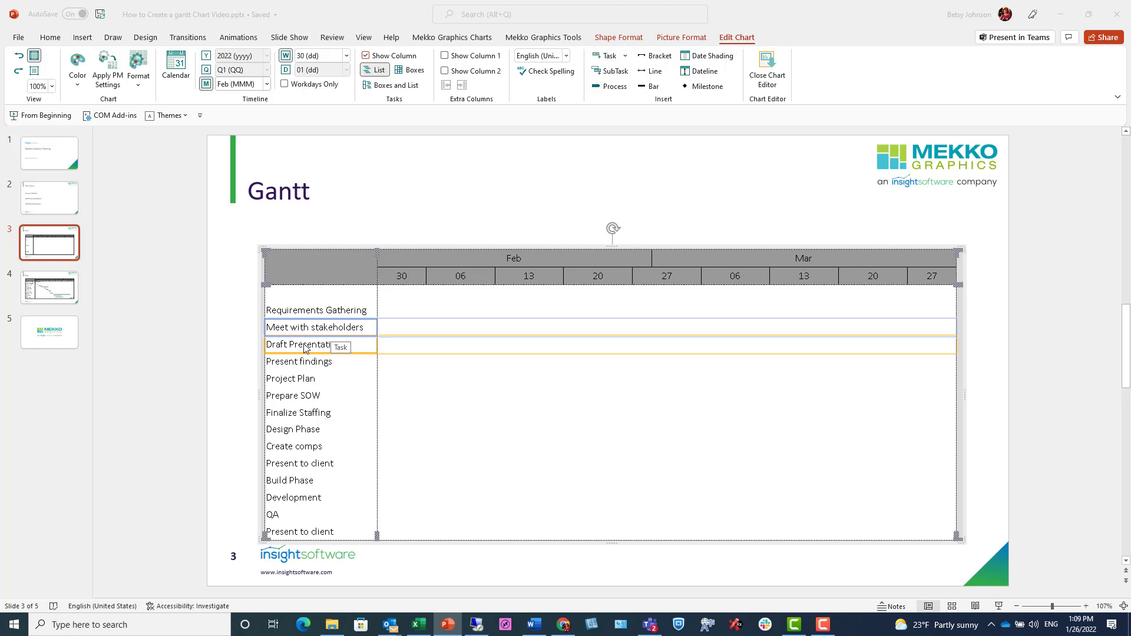
pyautogui.keyDown('shift'); pyautogui.click(305, 347); pyautogui.keyUp('shift')
pyautogui.keyDown('shift'); pyautogui.click(305, 361); pyautogui.keyUp('shift')
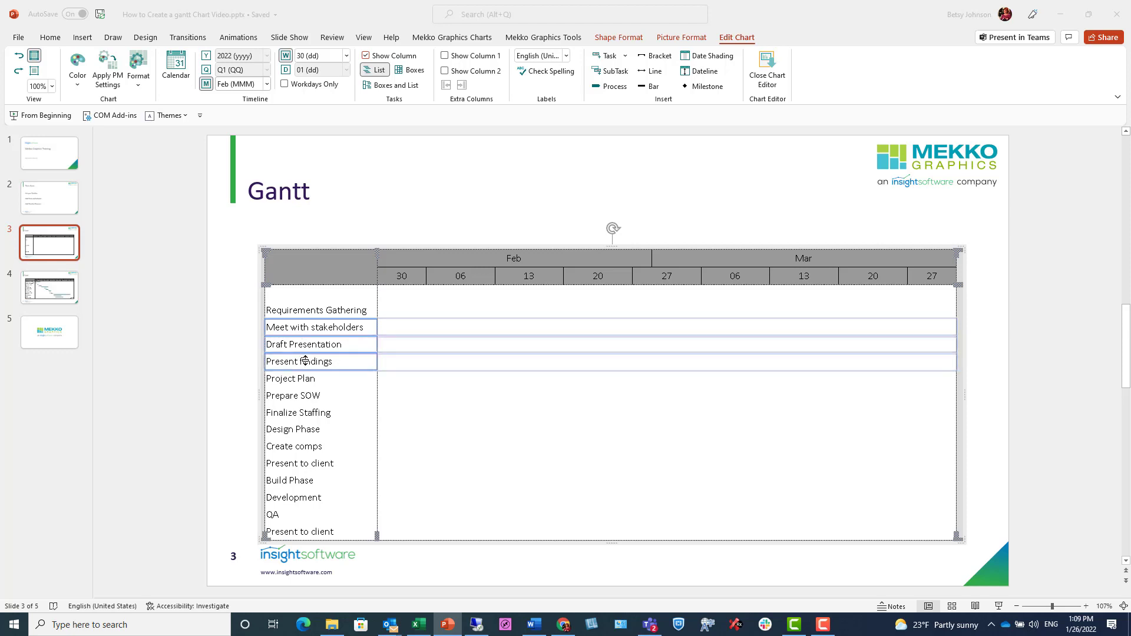
pyautogui.press('Tab')
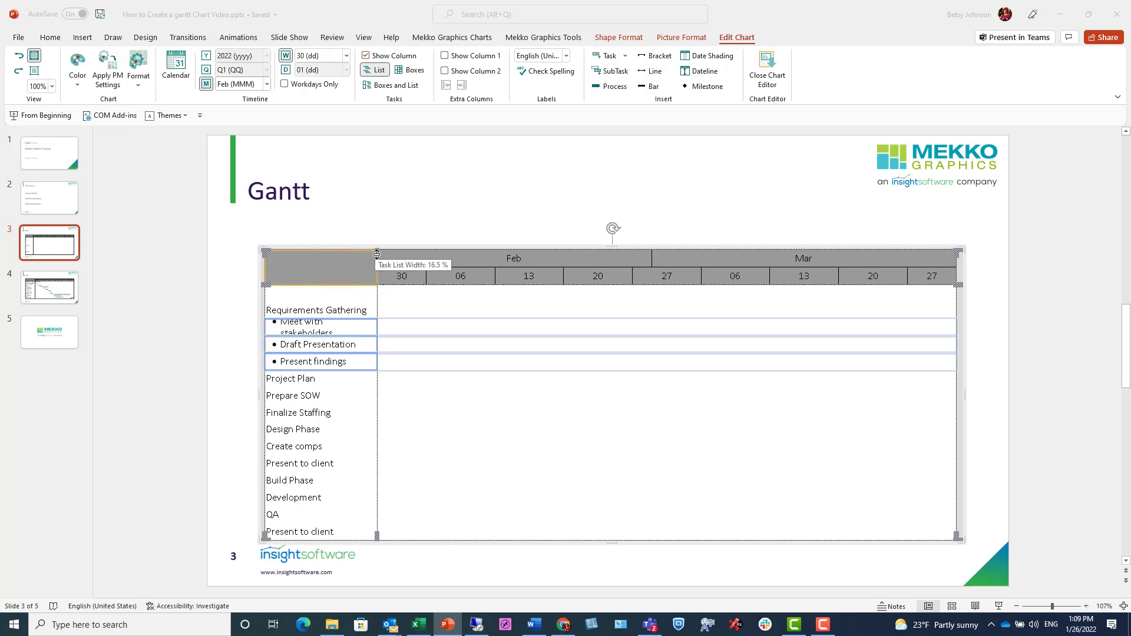
pyautogui.click(400, 257)
pyautogui.moveTo(400, 257); pyautogui.dragTo(400, 256)
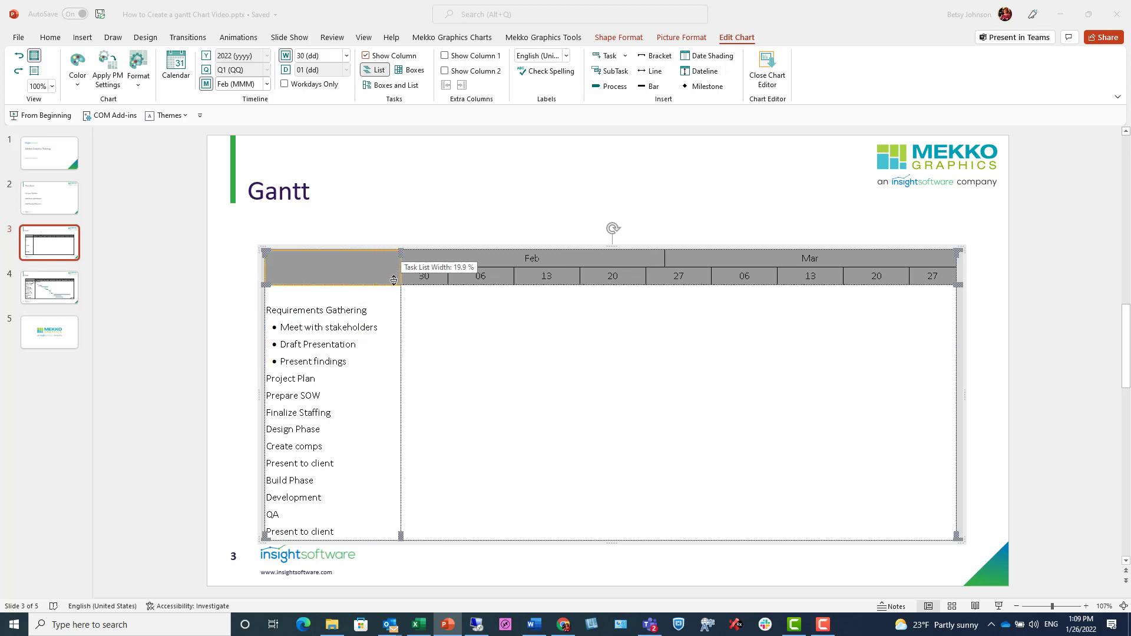
# - Make Prepare SOW, Finalize Staffing, Create comps, Present to client, Development and QA subtasks of their phases
pyautogui.click(338, 395)
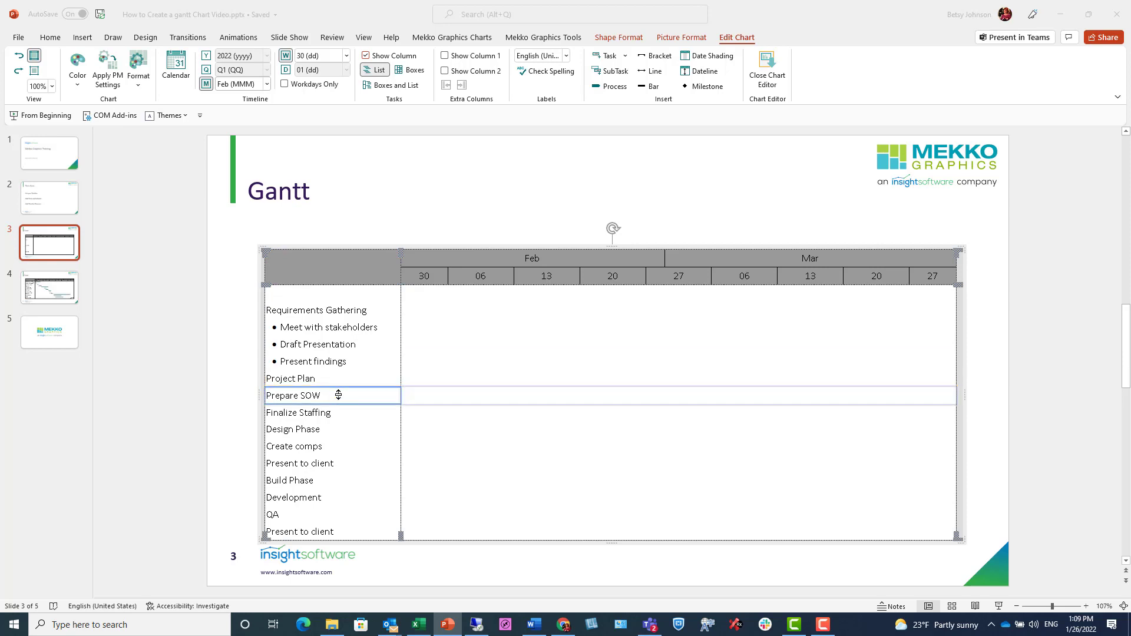
pyautogui.keyDown('ctrl'); pyautogui.click(337, 413); pyautogui.keyUp('ctrl')
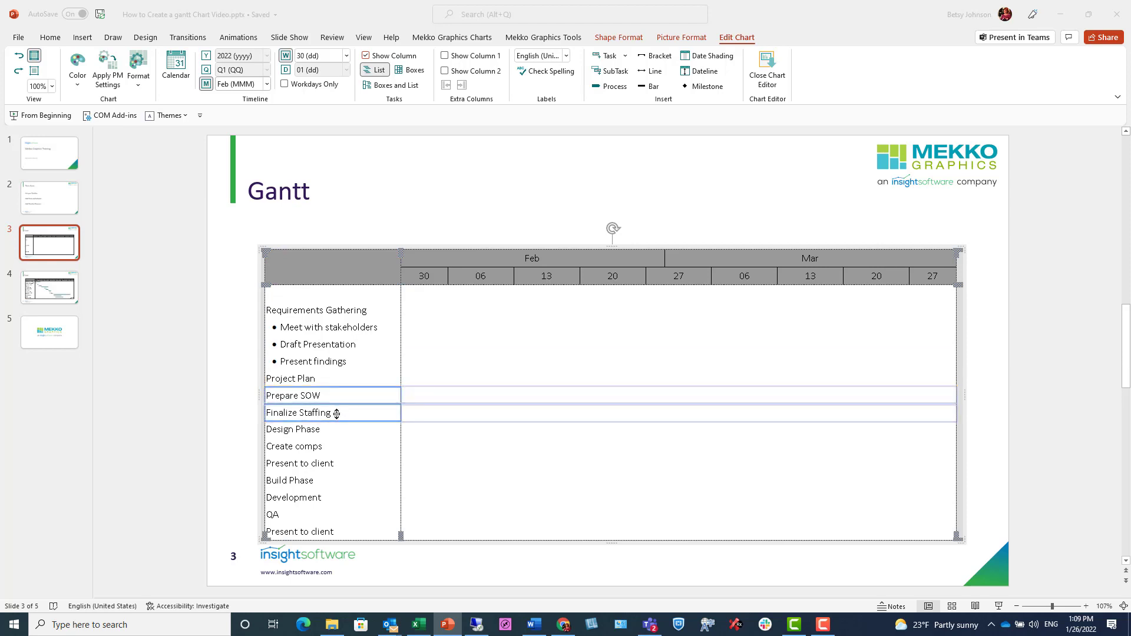
pyautogui.press('Tab')
pyautogui.click(326, 446)
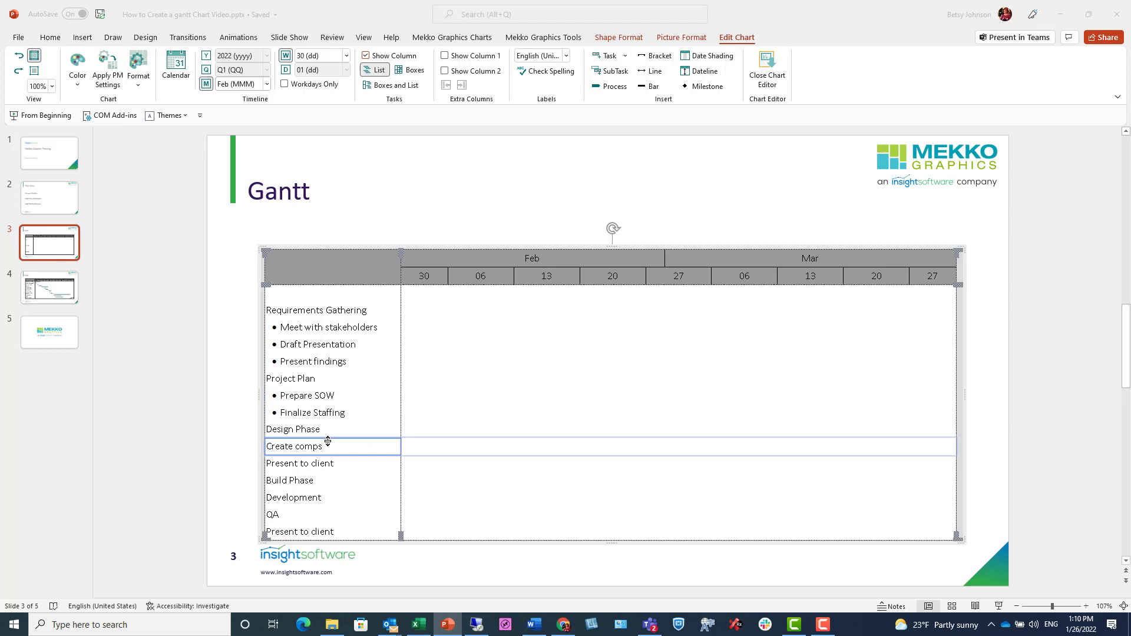
pyautogui.keyDown('ctrl'); pyautogui.click(328, 463); pyautogui.keyUp('ctrl')
pyautogui.press('Tab')
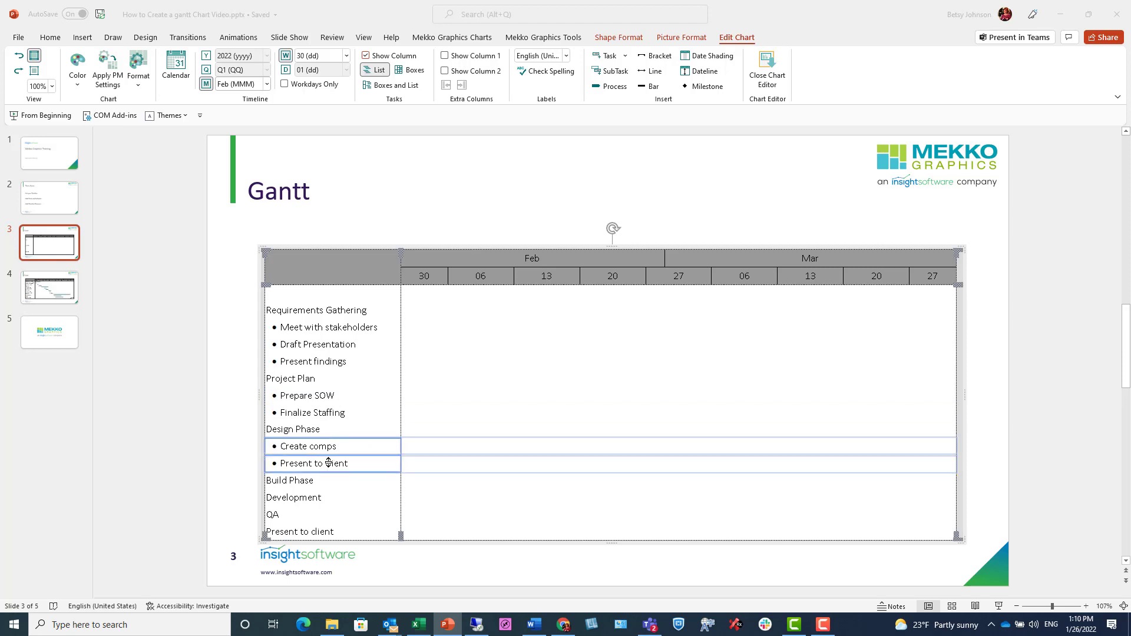
pyautogui.click(328, 497)
pyautogui.keyDown('ctrl'); pyautogui.click(324, 516); pyautogui.keyUp('ctrl')
pyautogui.press('Tab')
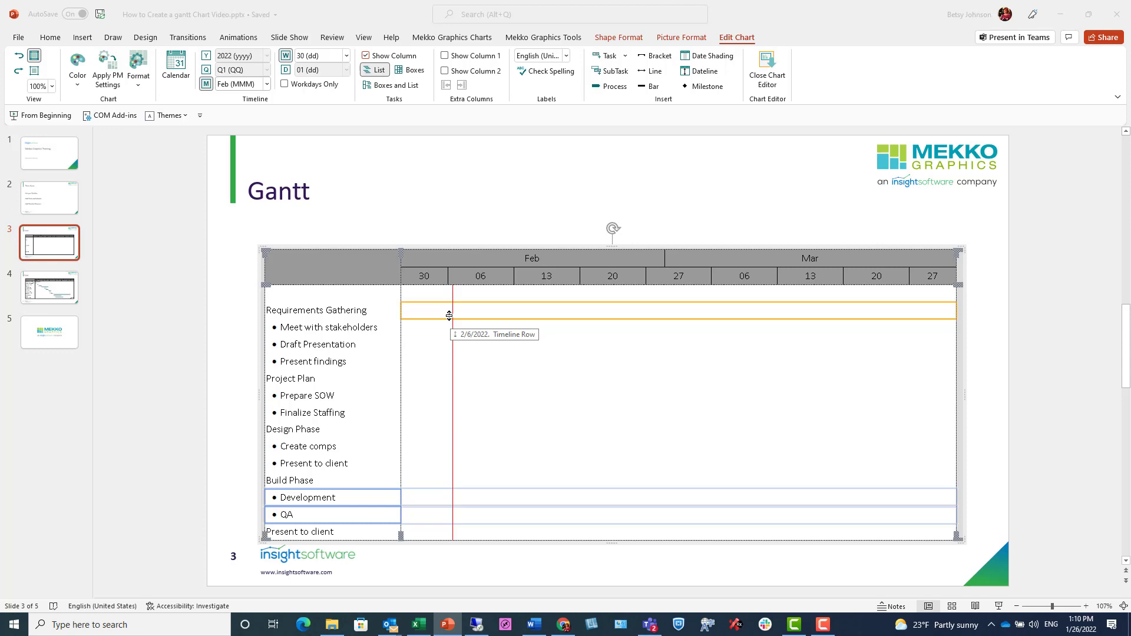
# - Insert a Requirements Gathering bar and adjust it to span 2/2 to 2/14
pyautogui.rightClick(449, 316)
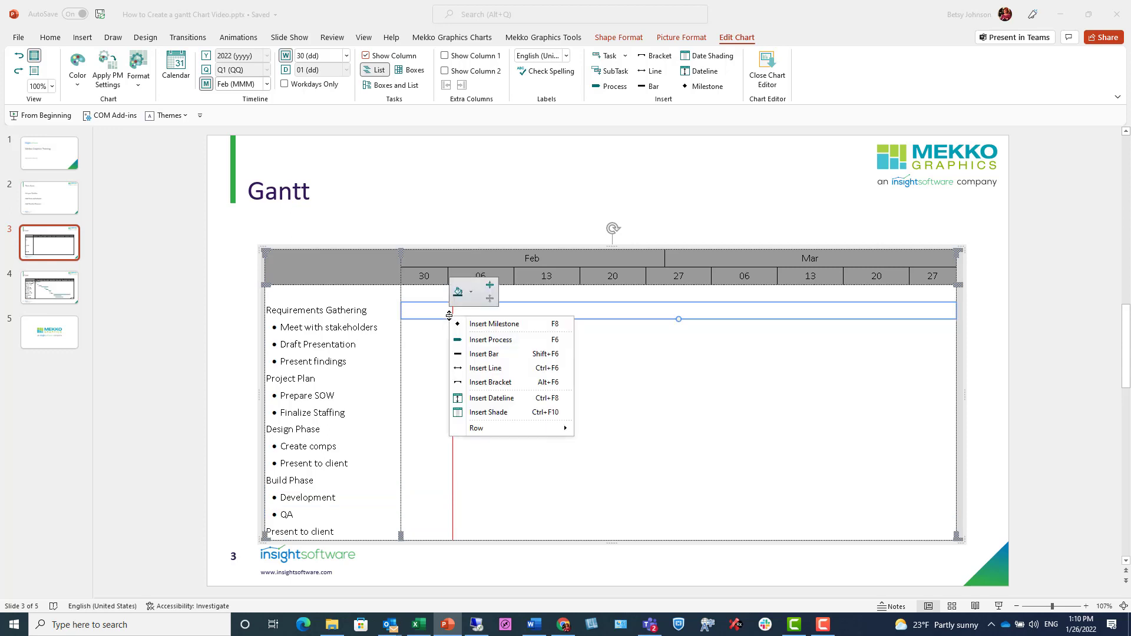
pyautogui.click(529, 354)
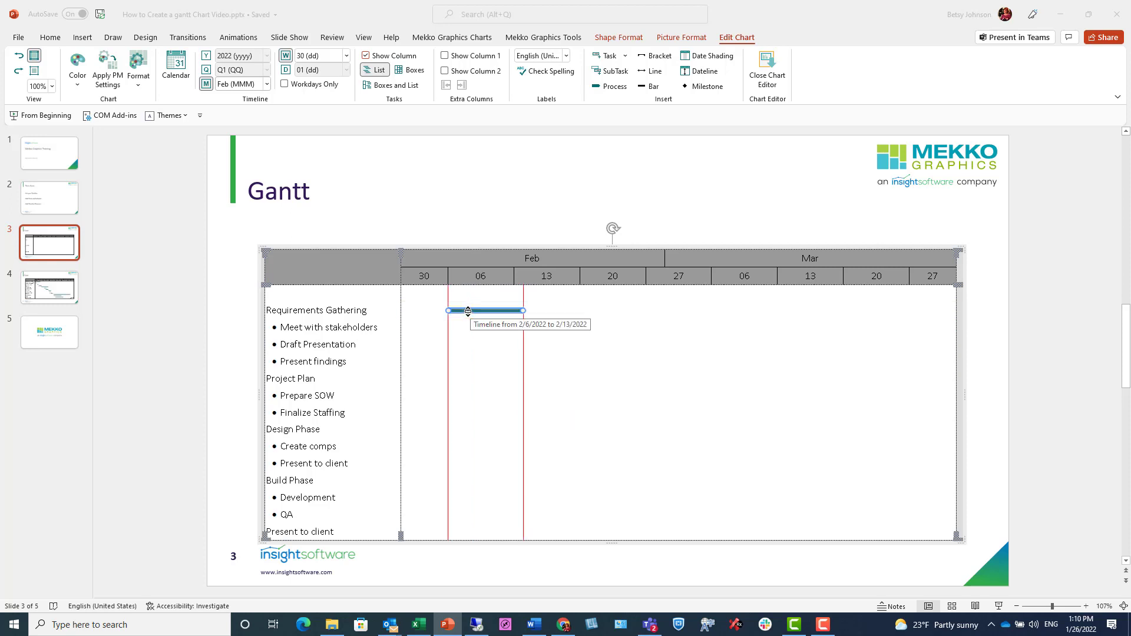
pyautogui.moveTo(468, 311); pyautogui.dragTo(527, 309)
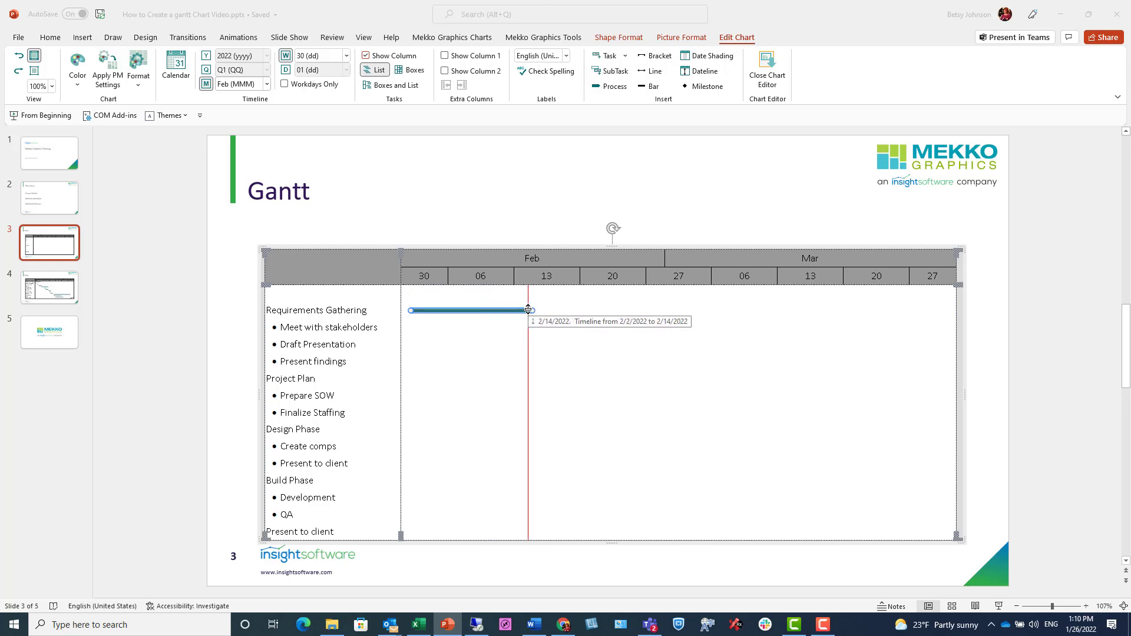
pyautogui.moveTo(528, 310); pyautogui.dragTo(528, 309)
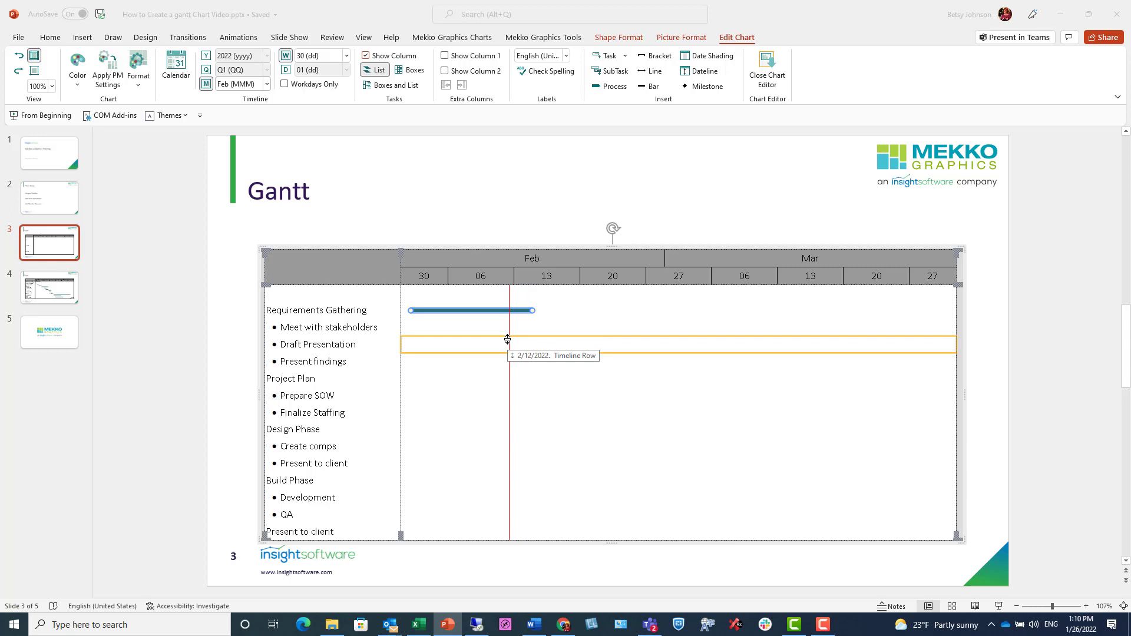
# - Add bars for Meet with stakeholders and Draft Presentation, and a Present findings milestone
pyautogui.rightClick(433, 330)
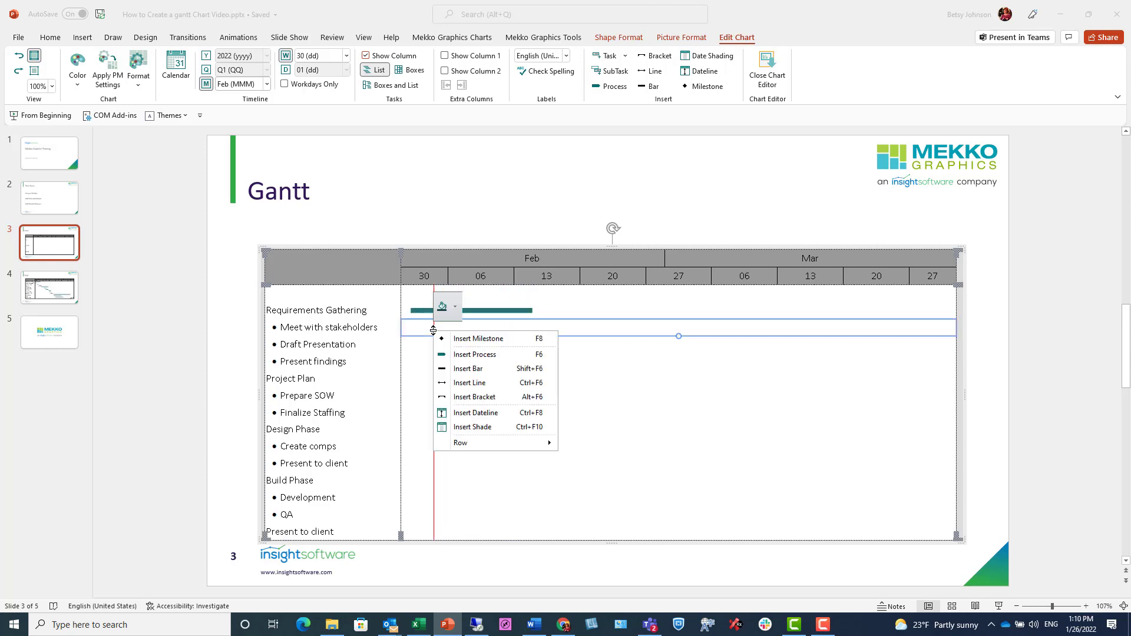
pyautogui.click(459, 369)
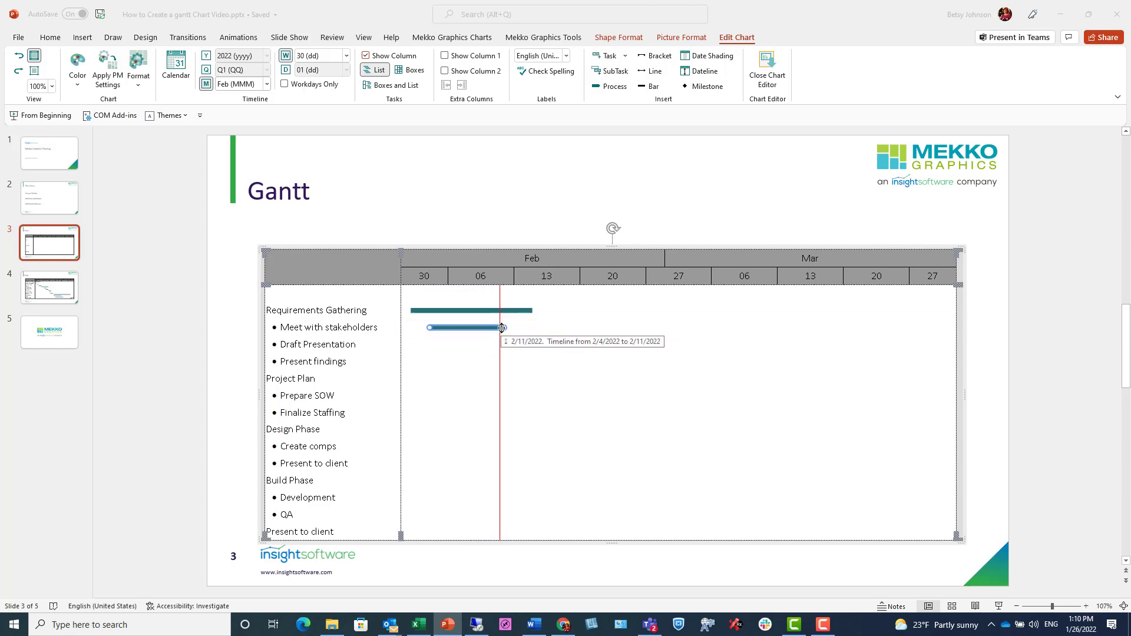
pyautogui.rightClick(439, 337)
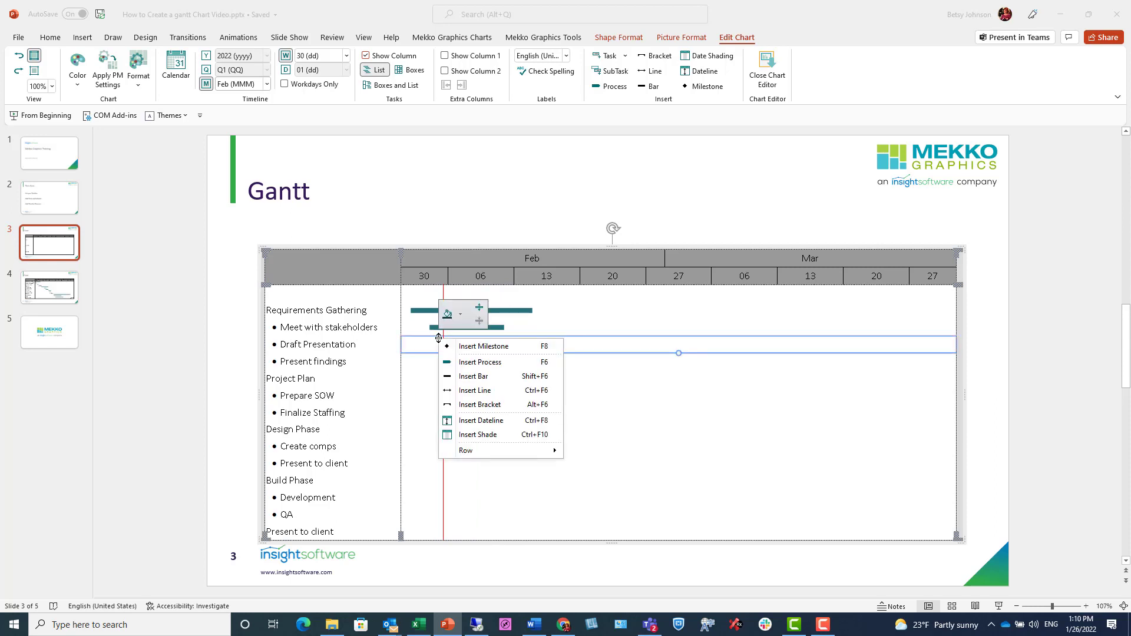
pyautogui.click(473, 376)
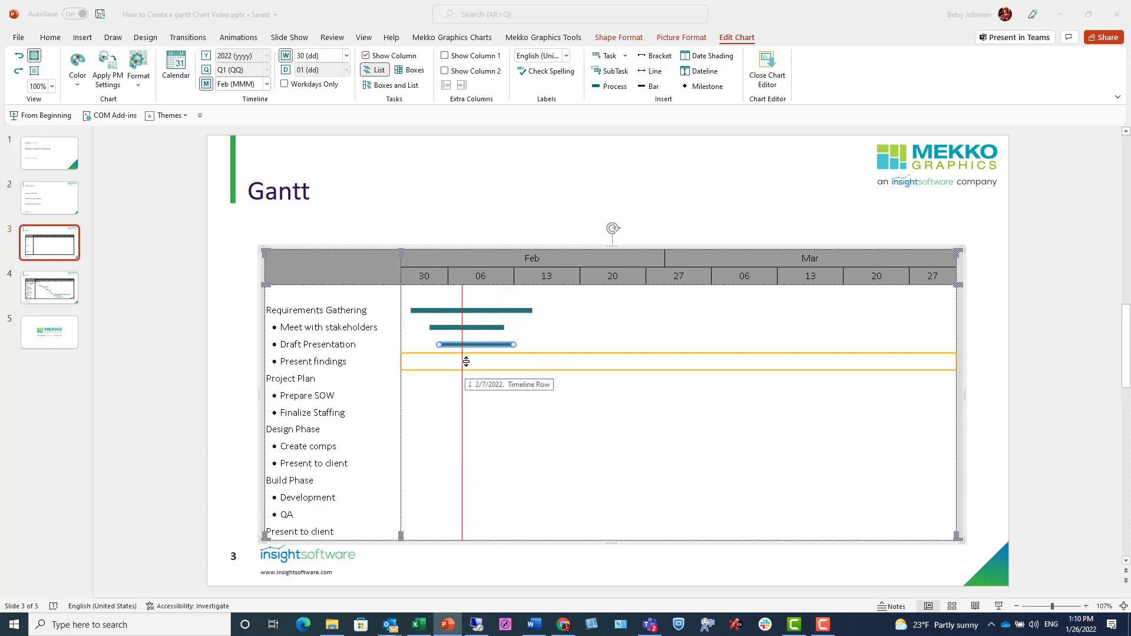
pyautogui.rightClick(469, 362)
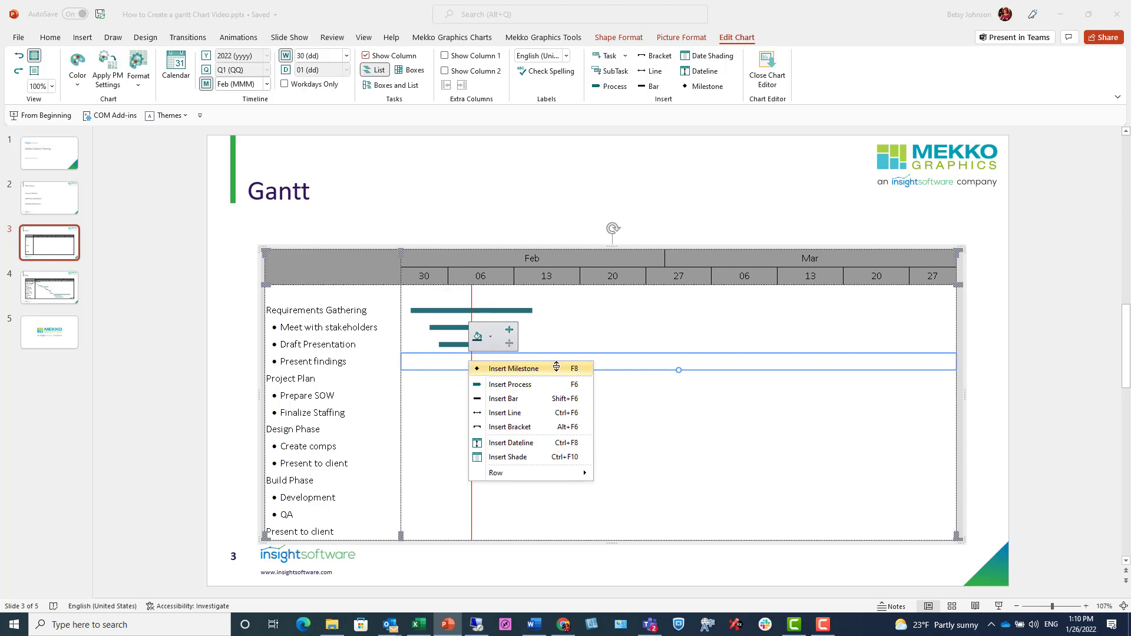
pyautogui.click(556, 368)
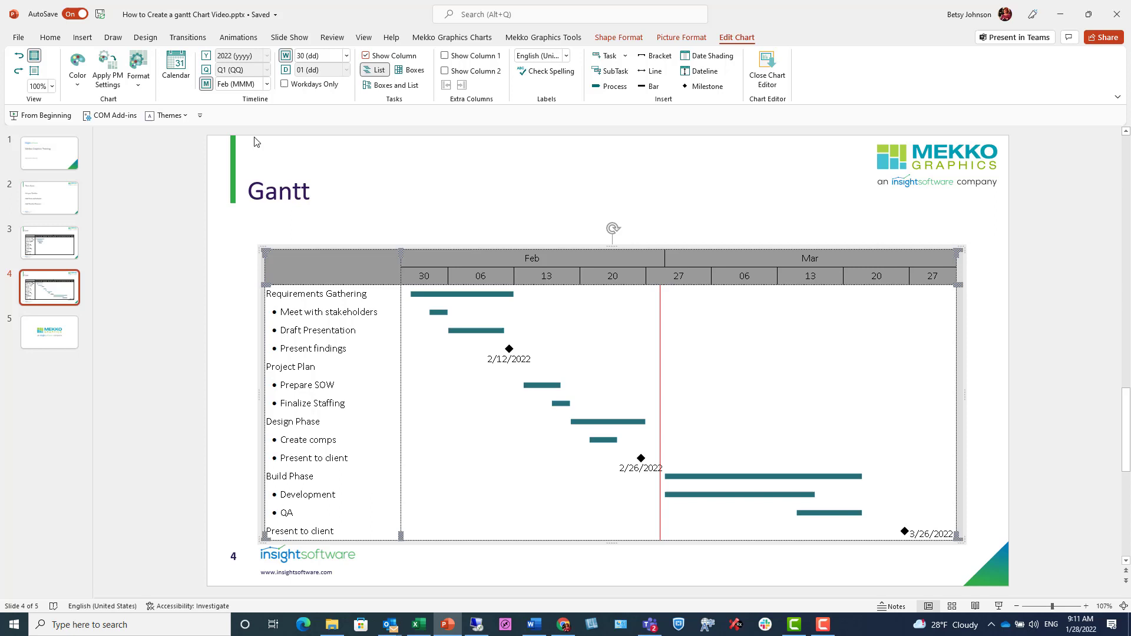
# - In Format's View tab, enable Weeks and Tasks Level 1 gridlines, leaving week zebra shading off
pyautogui.click(140, 60)
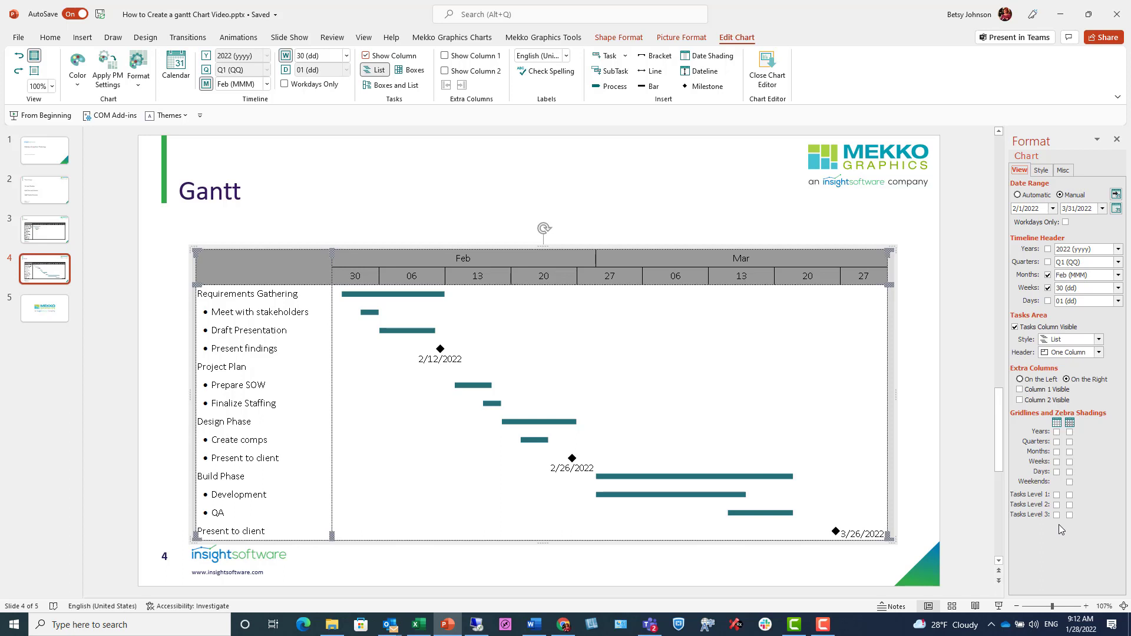
pyautogui.click(1057, 462)
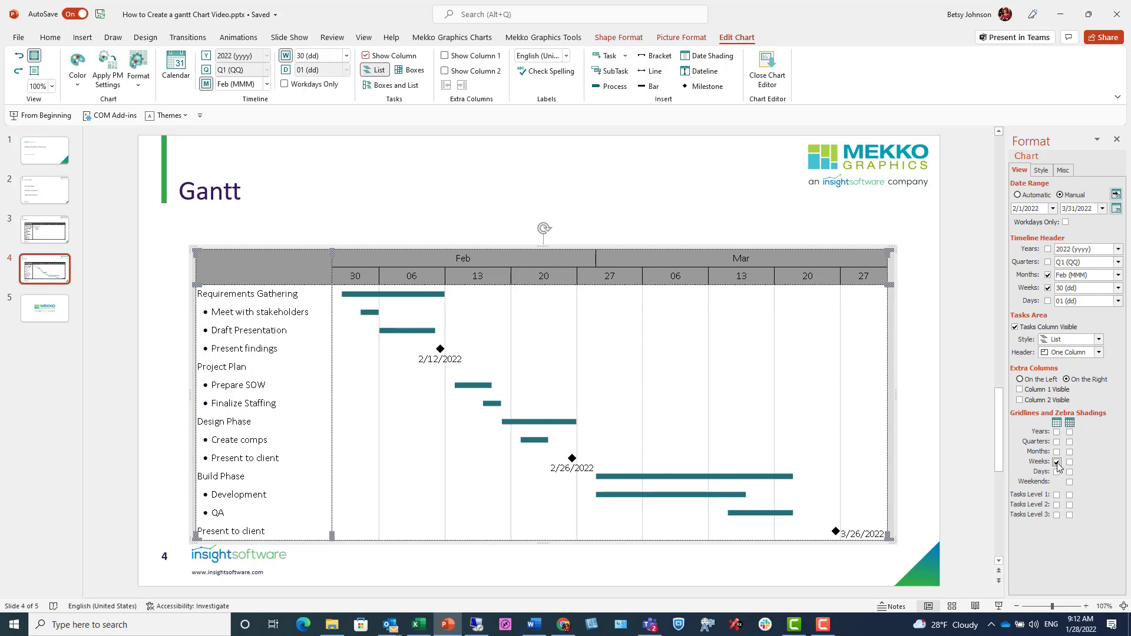
pyautogui.click(1070, 462)
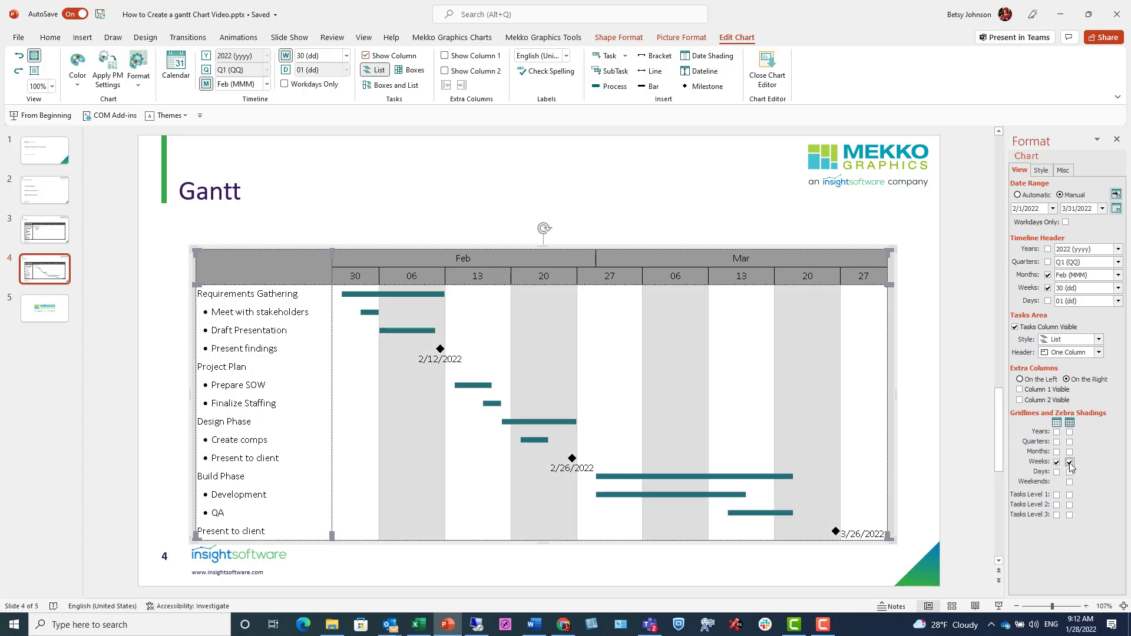
pyautogui.click(1070, 463)
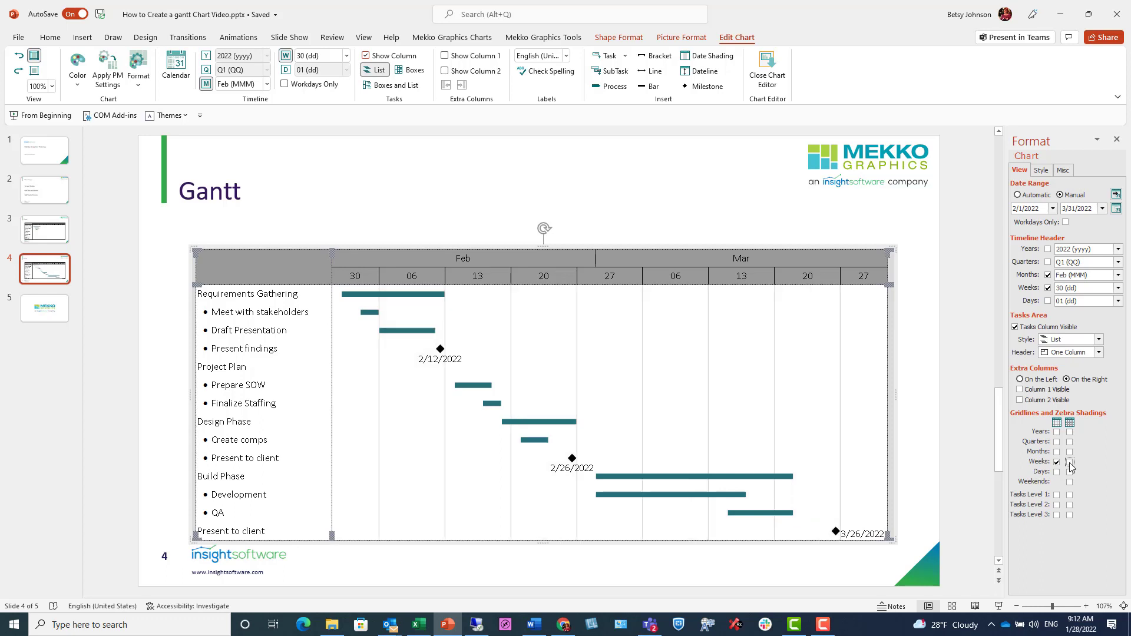
pyautogui.click(1057, 496)
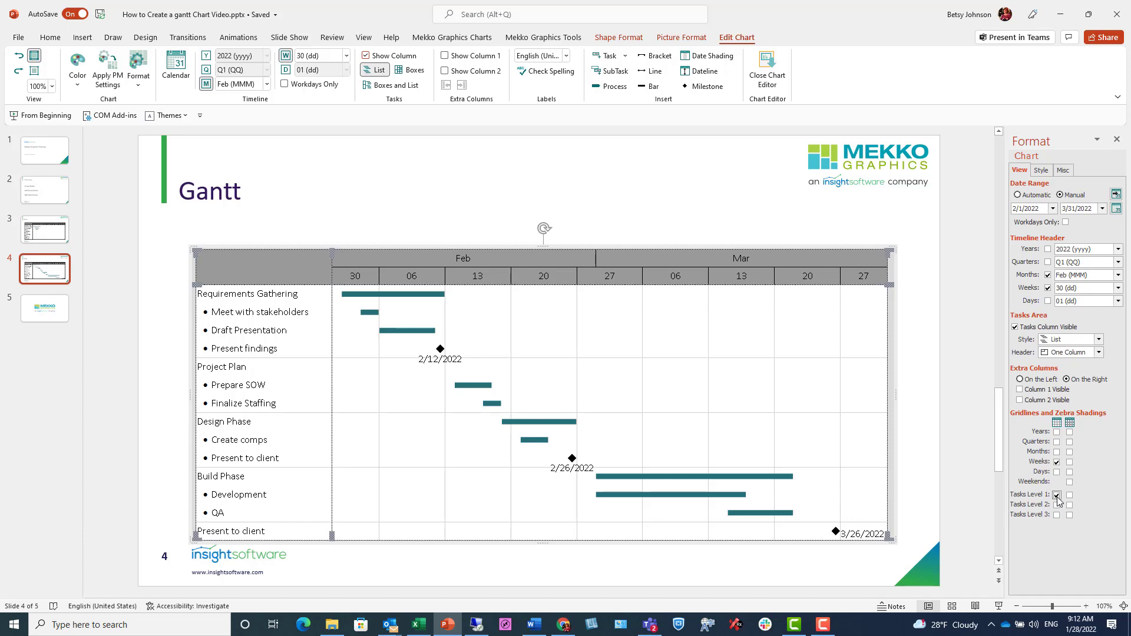
# - On the Style tab, choose Boston Blue for the bars and Medium Turquoise for the task list
pyautogui.click(1041, 172)
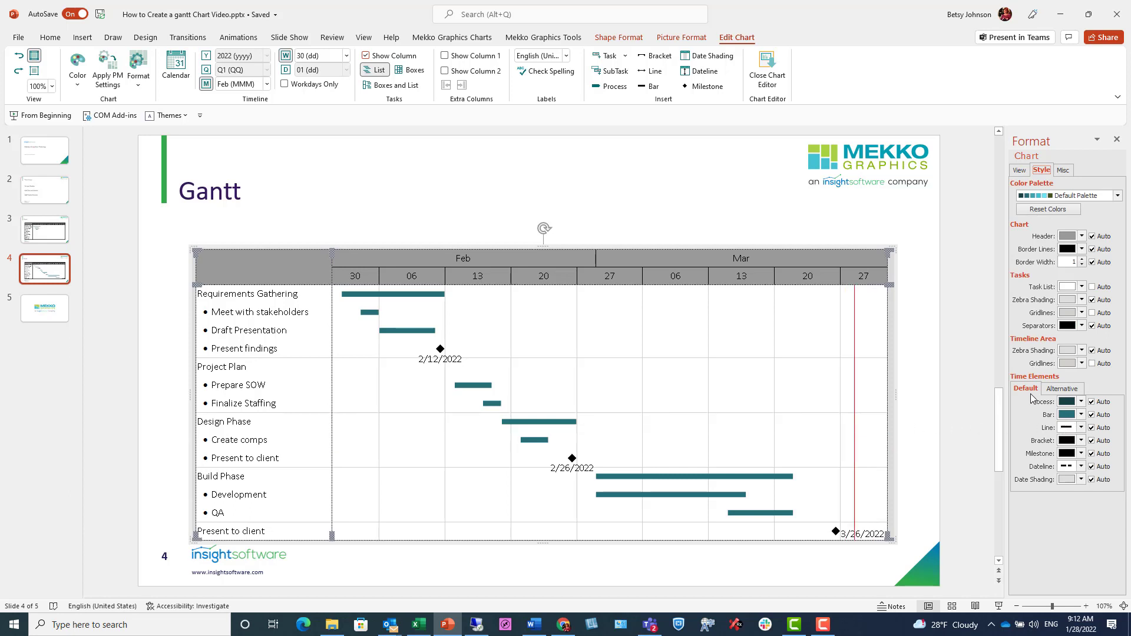
pyautogui.click(1082, 415)
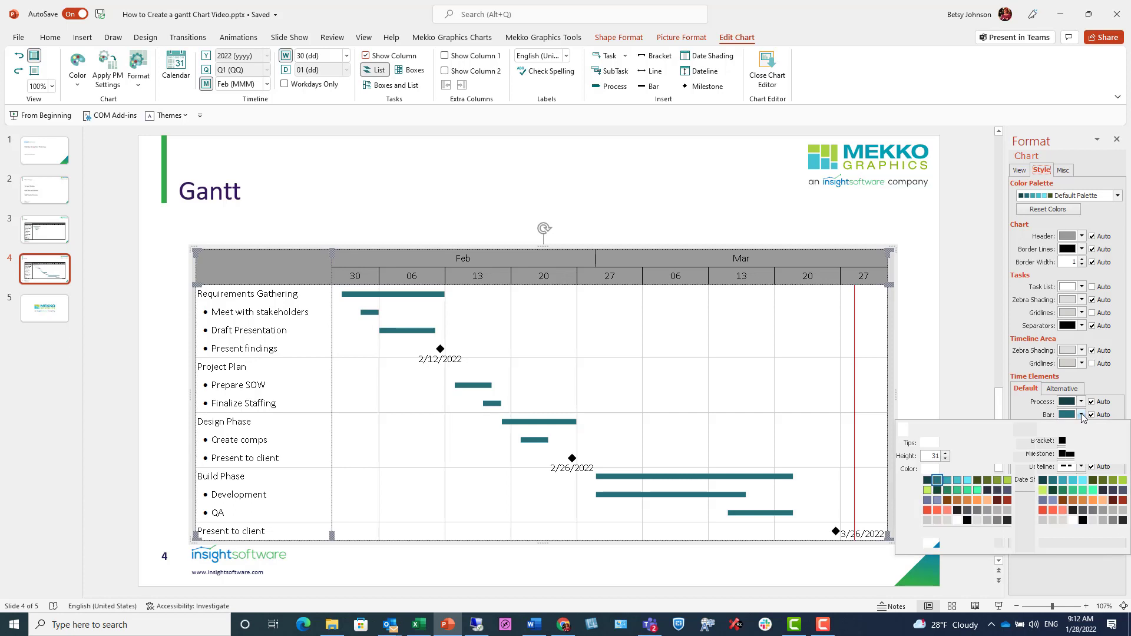
pyautogui.click(947, 481)
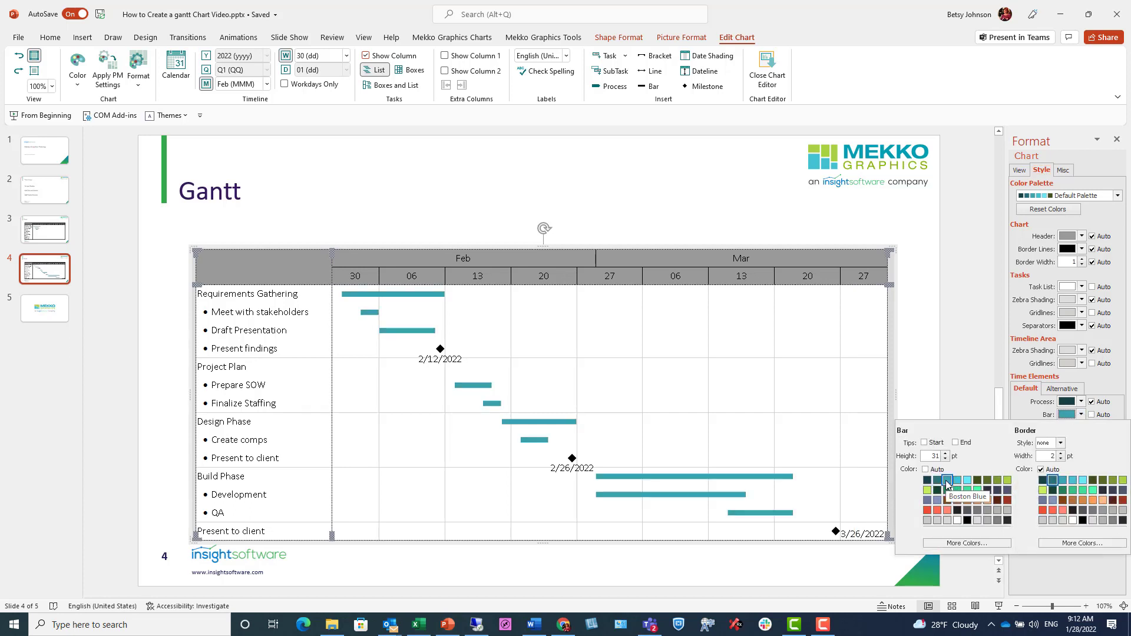
pyautogui.click(1091, 378)
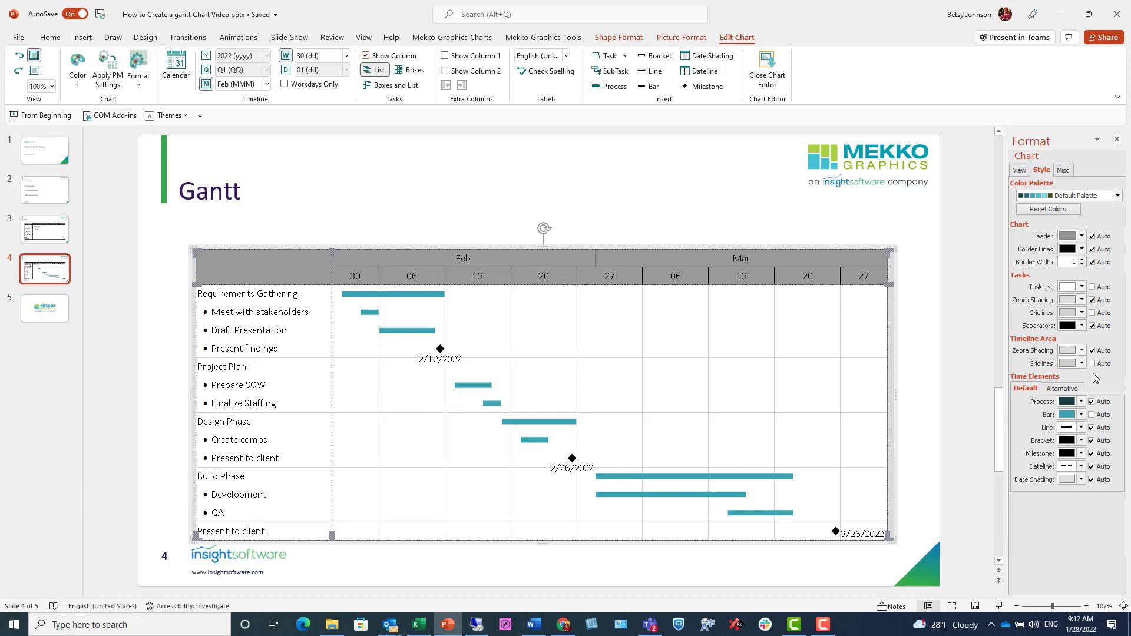
pyautogui.click(1082, 286)
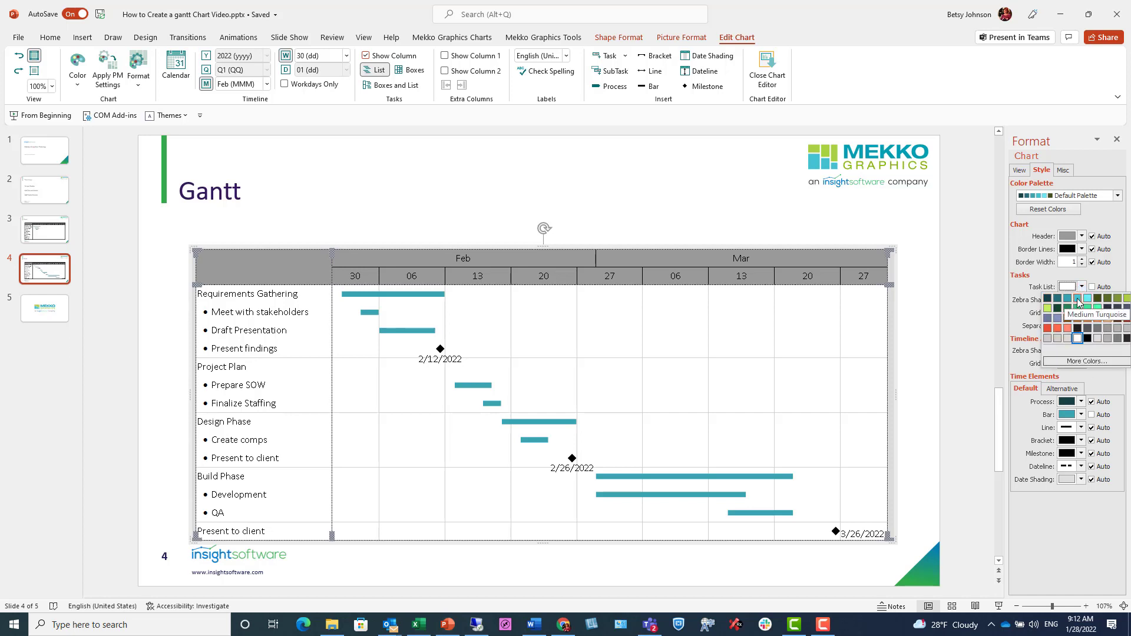
pyautogui.click(1078, 300)
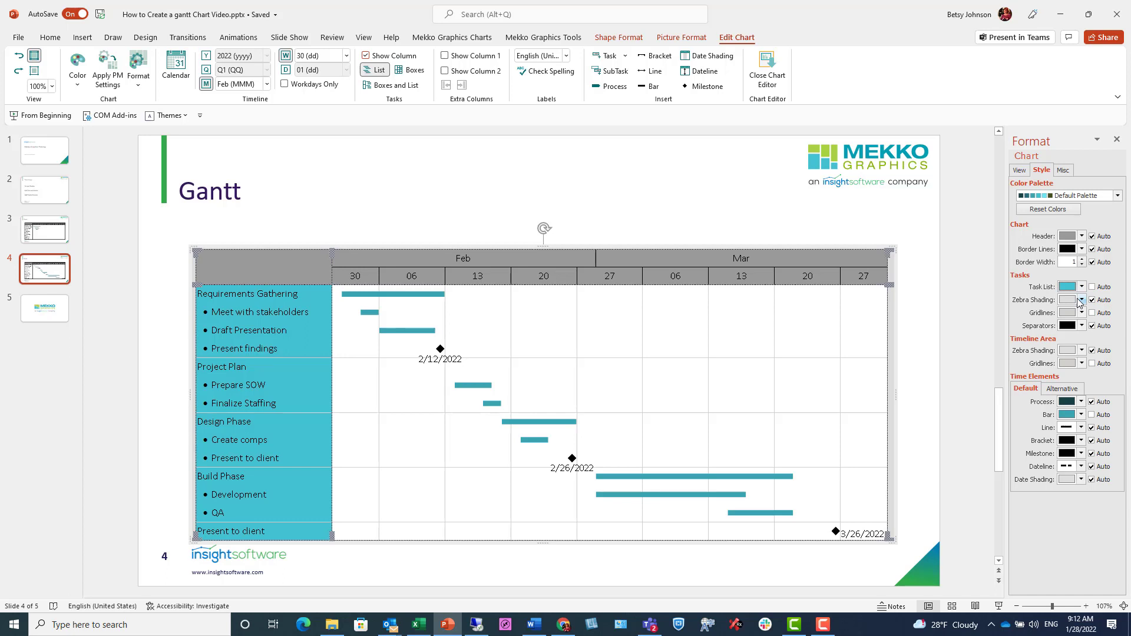
# - Review the Gantt's Misc settings: Sunday week start, Saturday–Sunday weekends, January fiscal year
pyautogui.click(1065, 171)
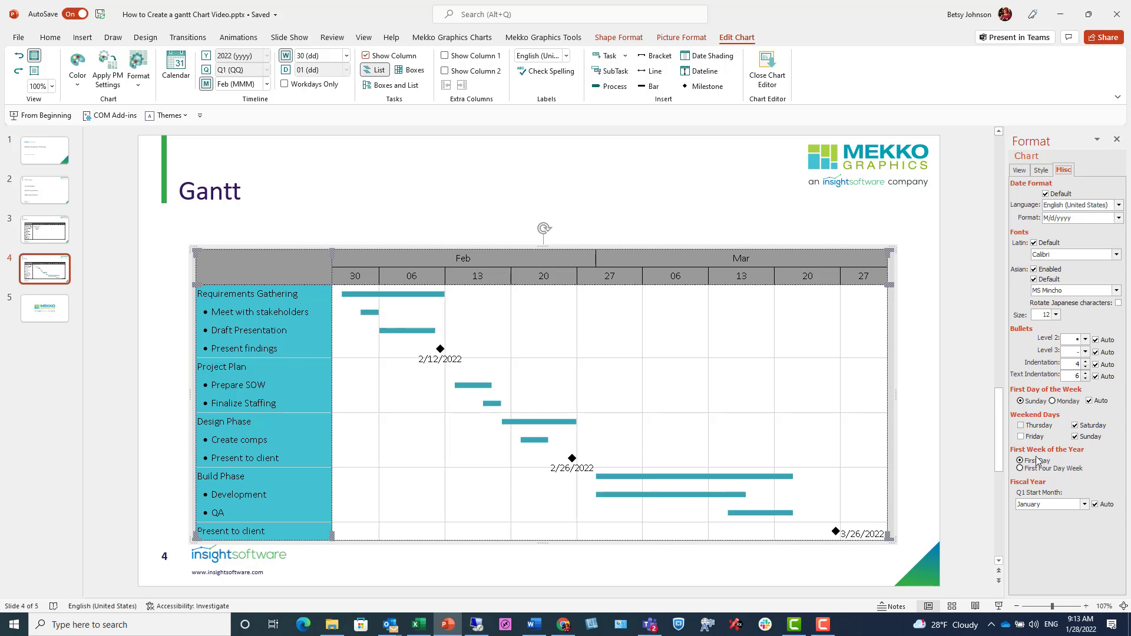
# - Close the chart editor on slide 4 and go to slide 5 with the Mekko Graphics logo
pyautogui.click(922, 426)
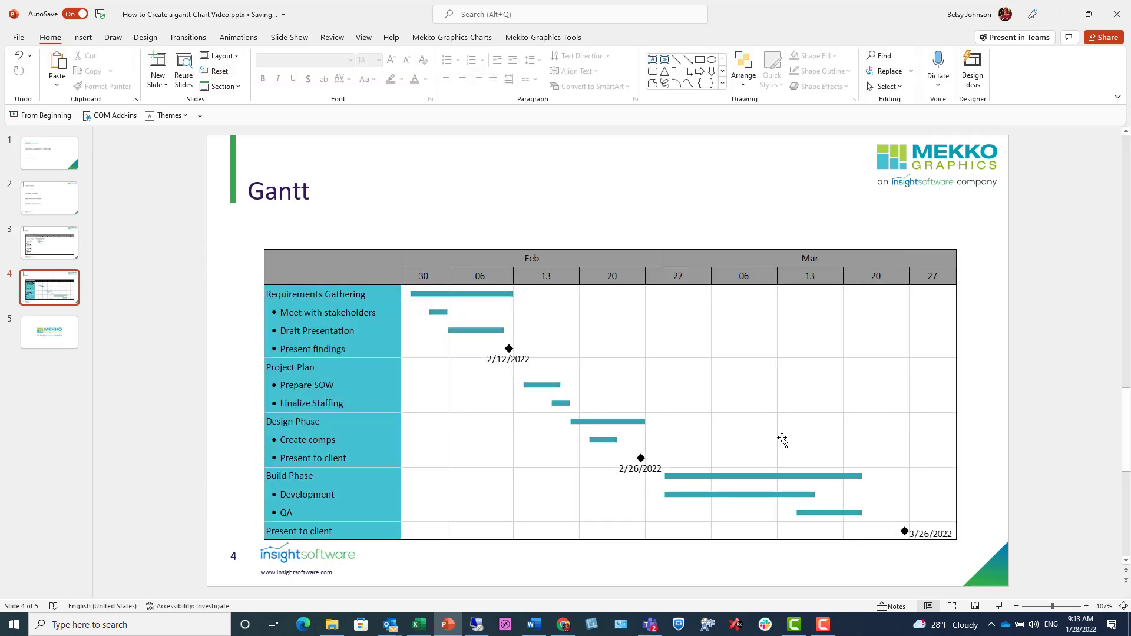
pyautogui.click(49, 341)
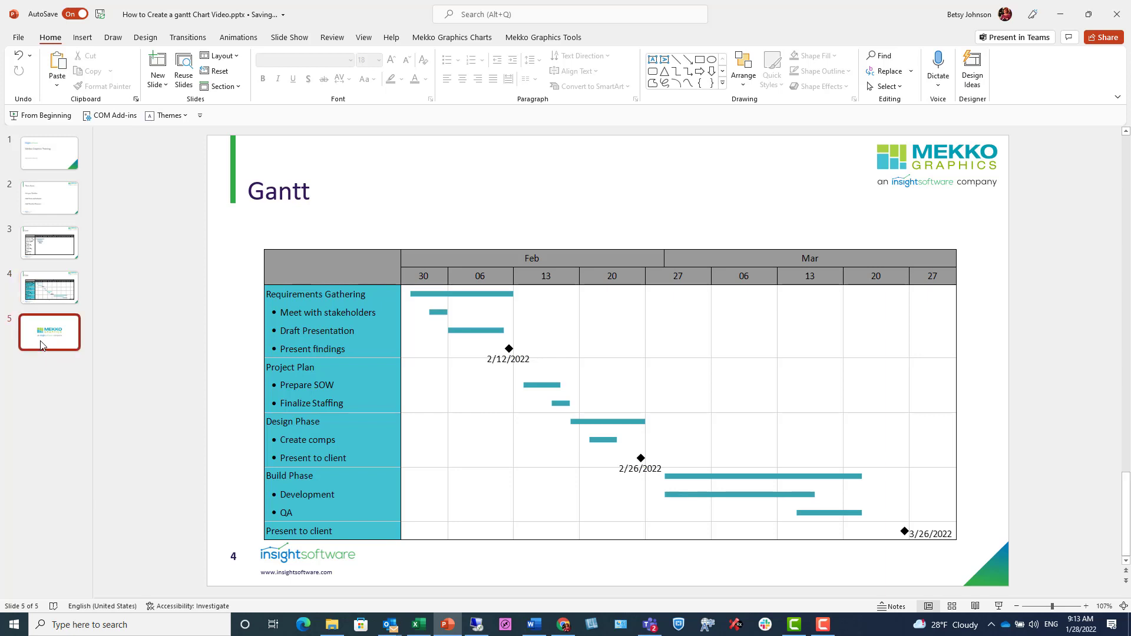